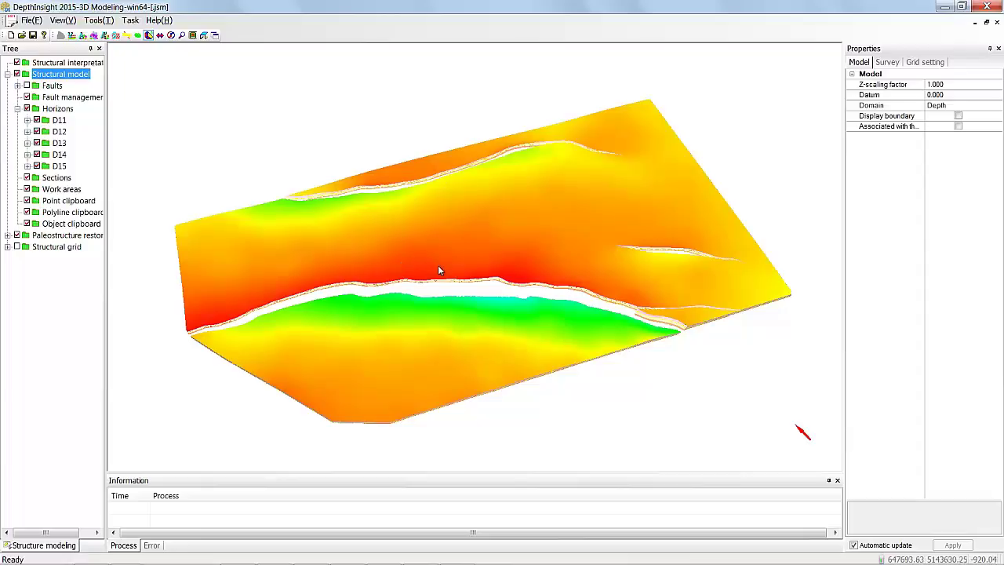
# - Rotate the horizon model, then hide the D11–D15 horizon surfaces in the Tree
pyautogui.moveTo(440, 271); pyautogui.dragTo(416, 268)
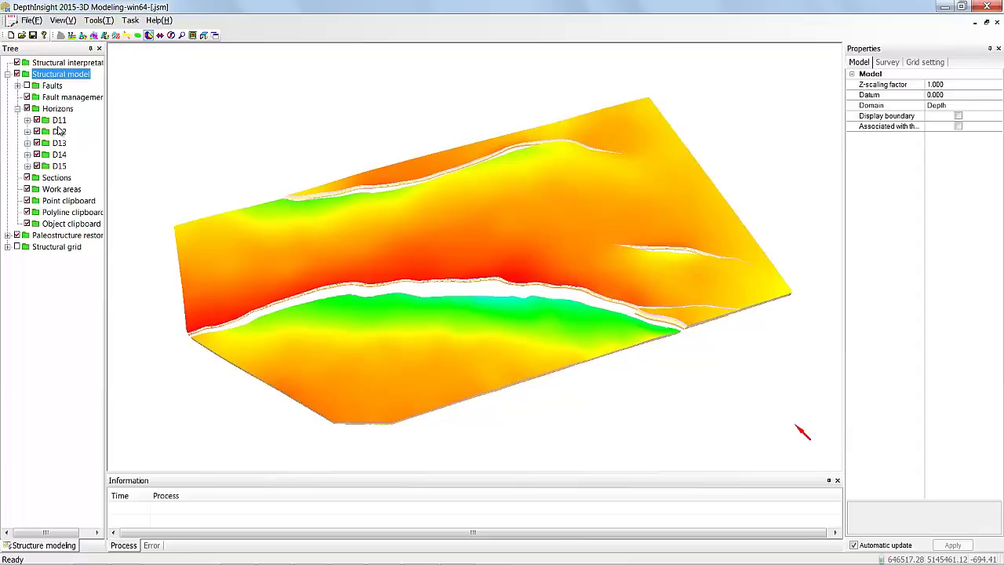
pyautogui.click(28, 109)
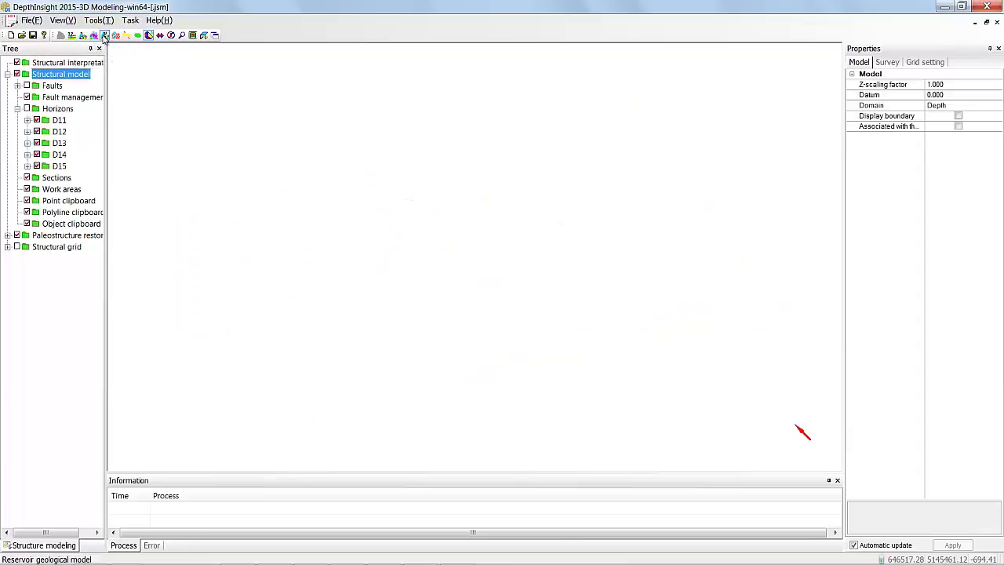
# - Show the Reservoir-2 model in 3D and toggle between its Lithology and Facies properties
pyautogui.click(104, 35)
pyautogui.click(17, 63)
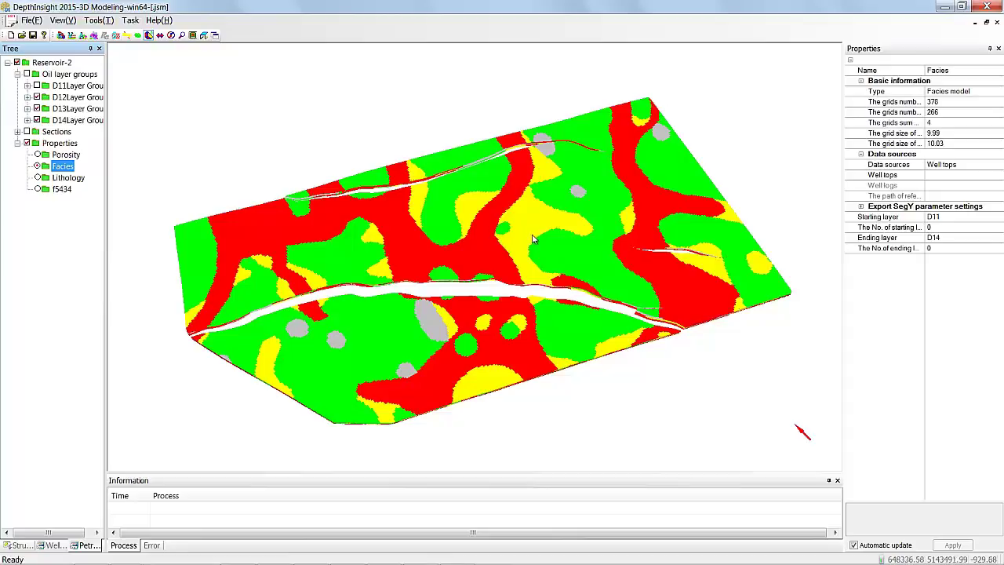
pyautogui.scroll(-1, 502, 234)
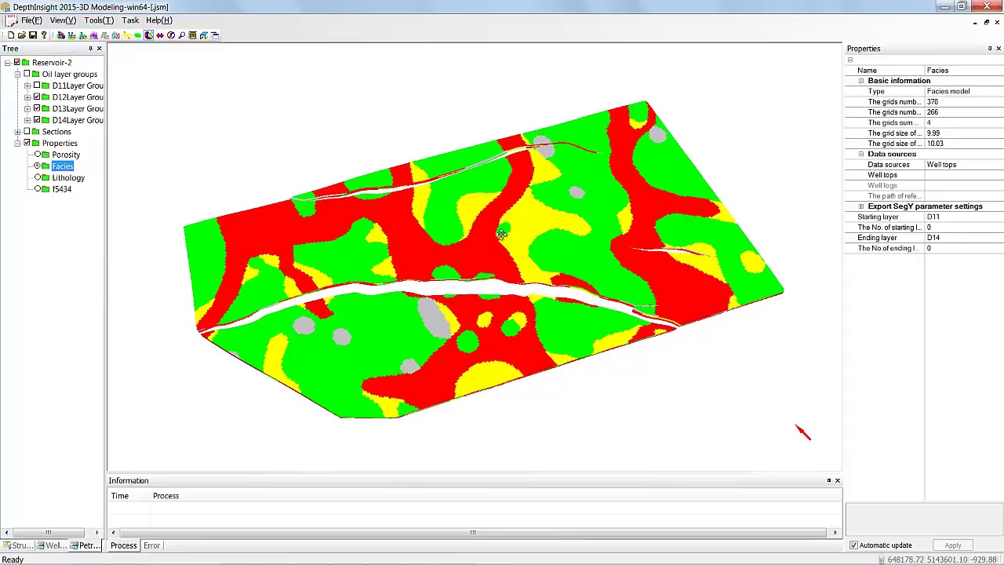
pyautogui.click(37, 179)
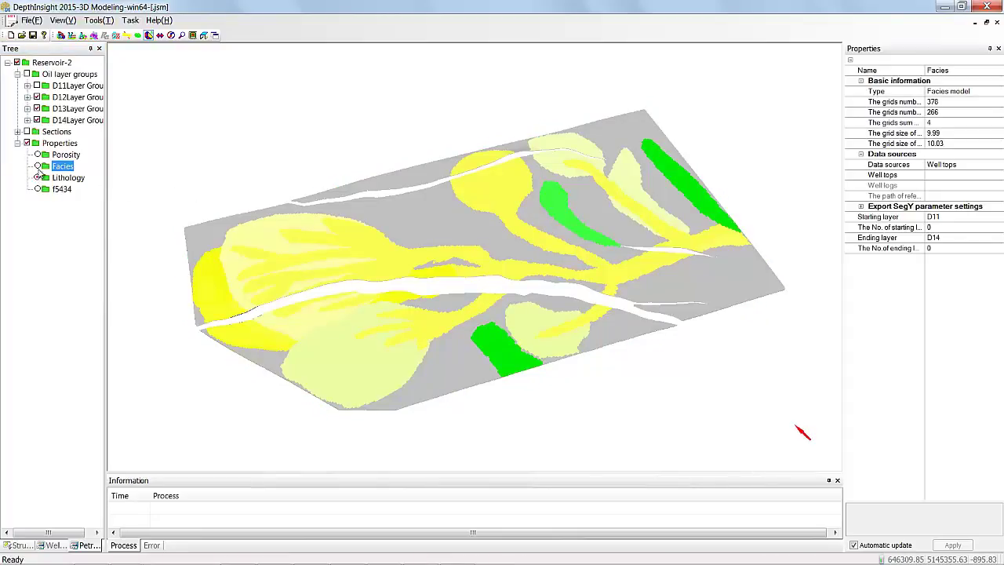
pyautogui.click(37, 166)
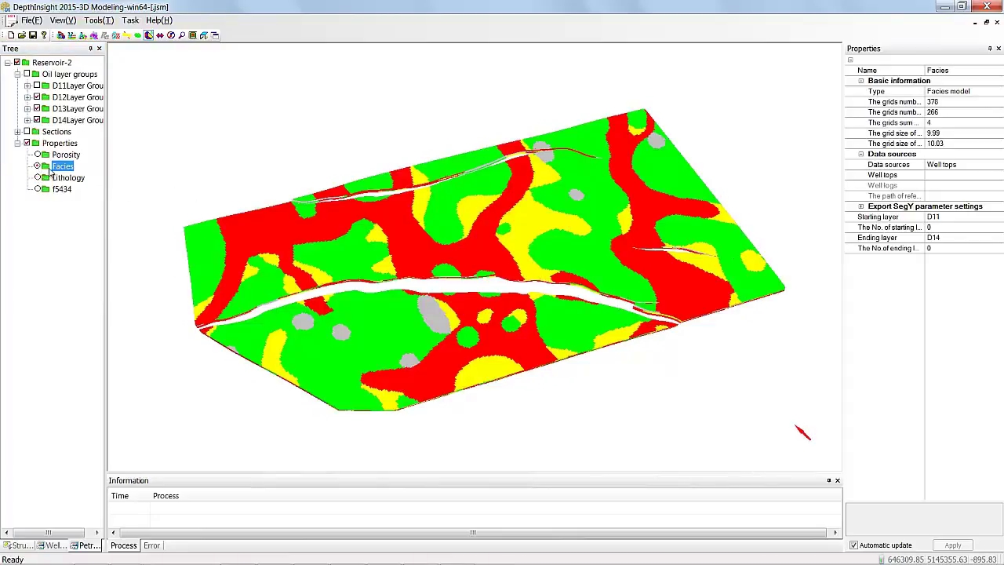
# - Step the facies starting layer through D12 and D13 to D14, then display Lithology
pyautogui.click(998, 220)
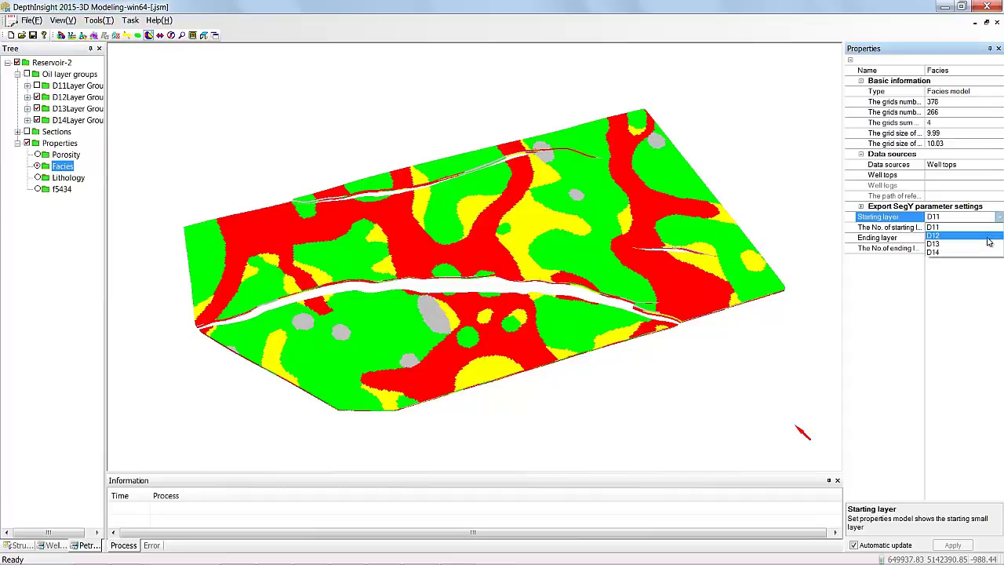
pyautogui.click(989, 236)
pyautogui.click(998, 220)
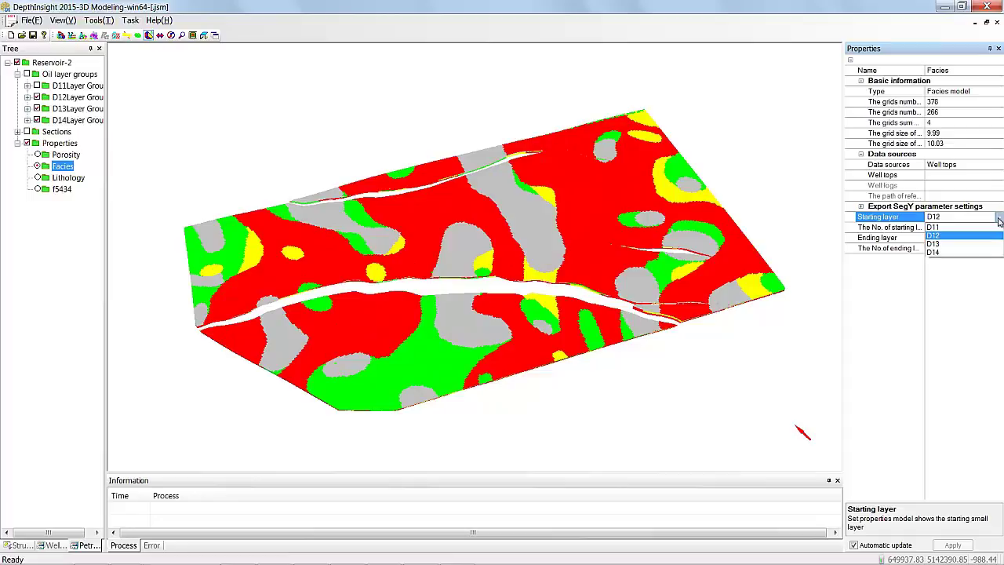
pyautogui.click(982, 248)
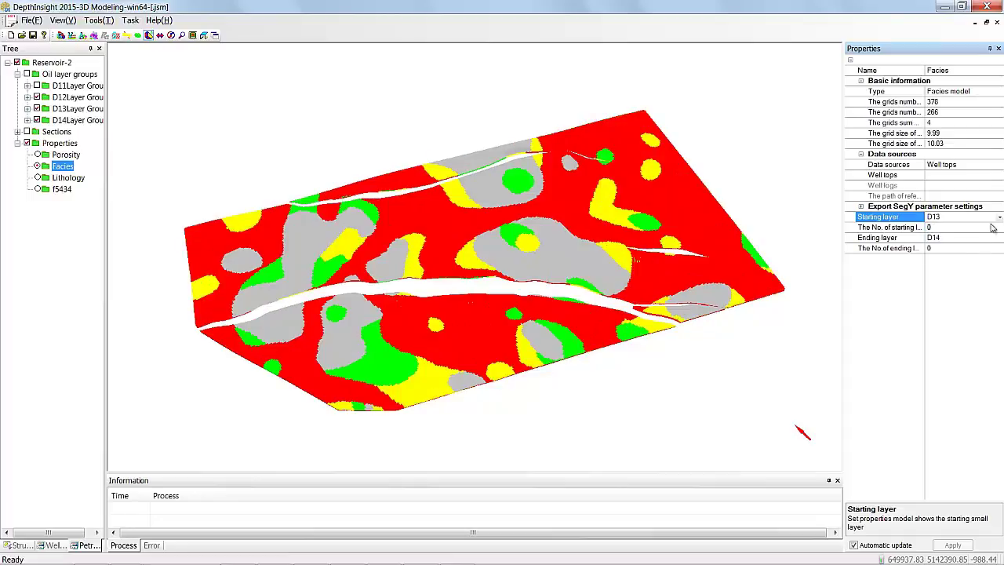
pyautogui.click(998, 220)
pyautogui.click(972, 254)
pyautogui.click(37, 179)
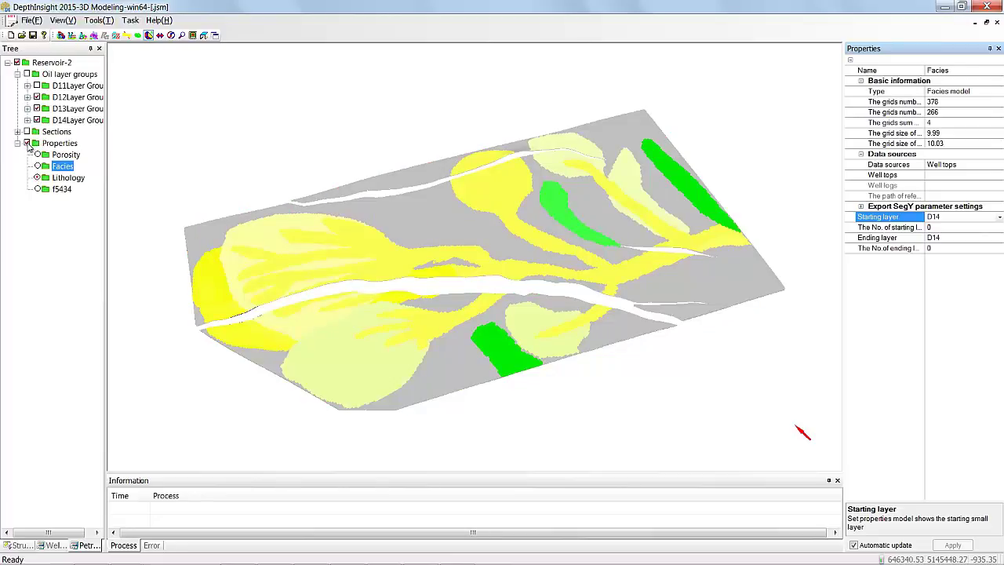
# - Hide the property model, show the oil layer groups with D12 expanded, viewed from above
pyautogui.click(26, 143)
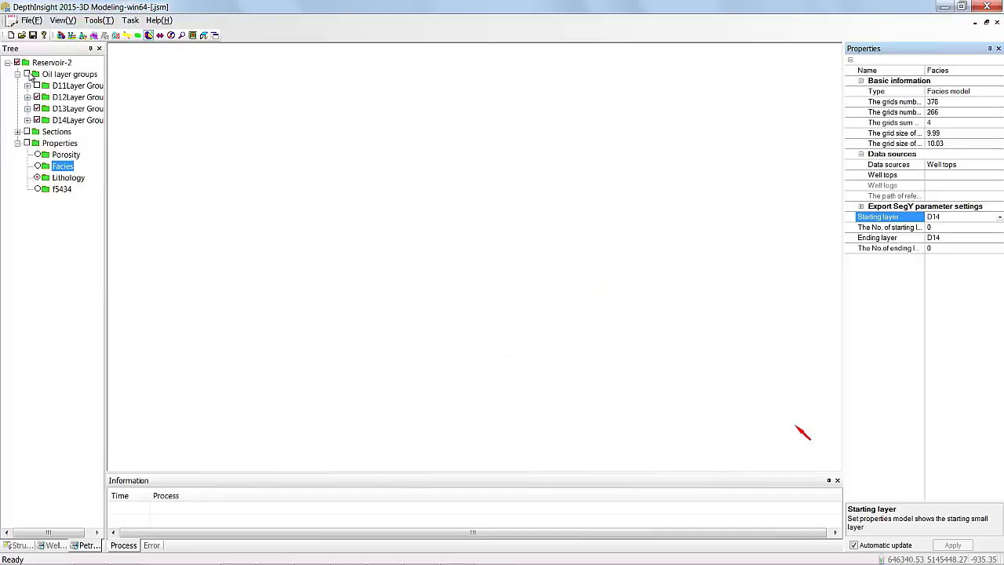
pyautogui.click(27, 74)
pyautogui.click(28, 97)
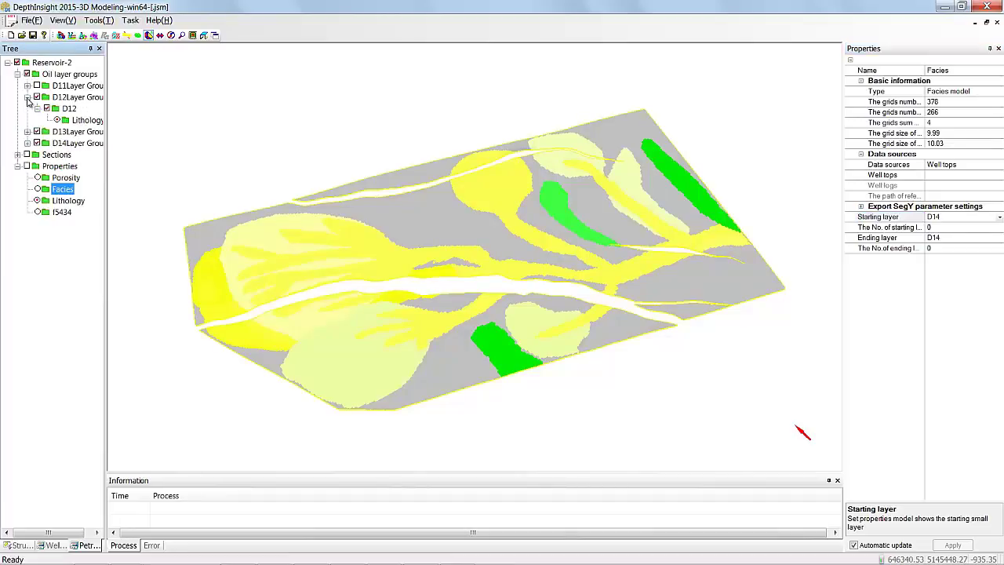
pyautogui.moveTo(758, 278); pyautogui.dragTo(755, 293)
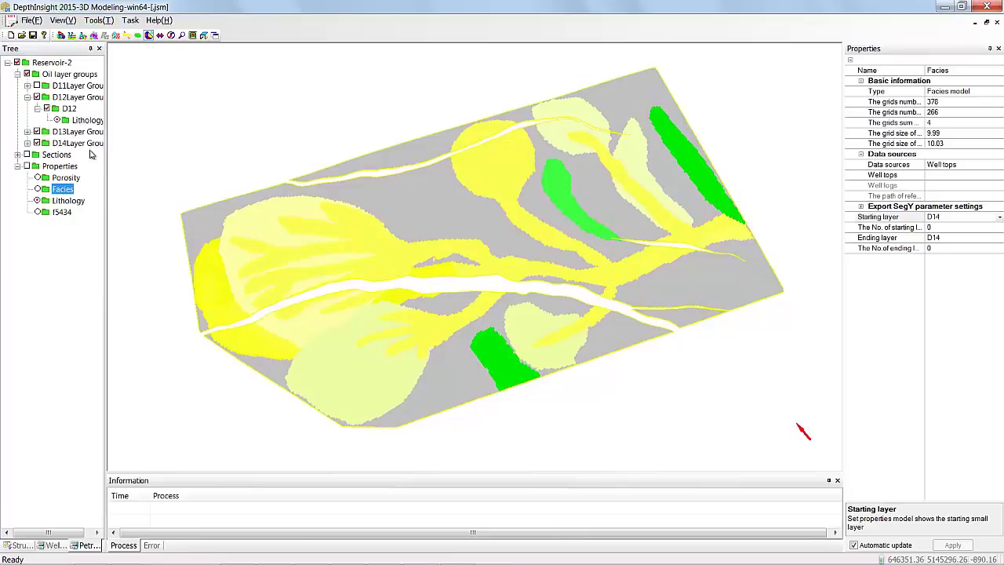
# - Start editing layer D12's facies property and scroll through the facies type list
pyautogui.rightClick(67, 110)
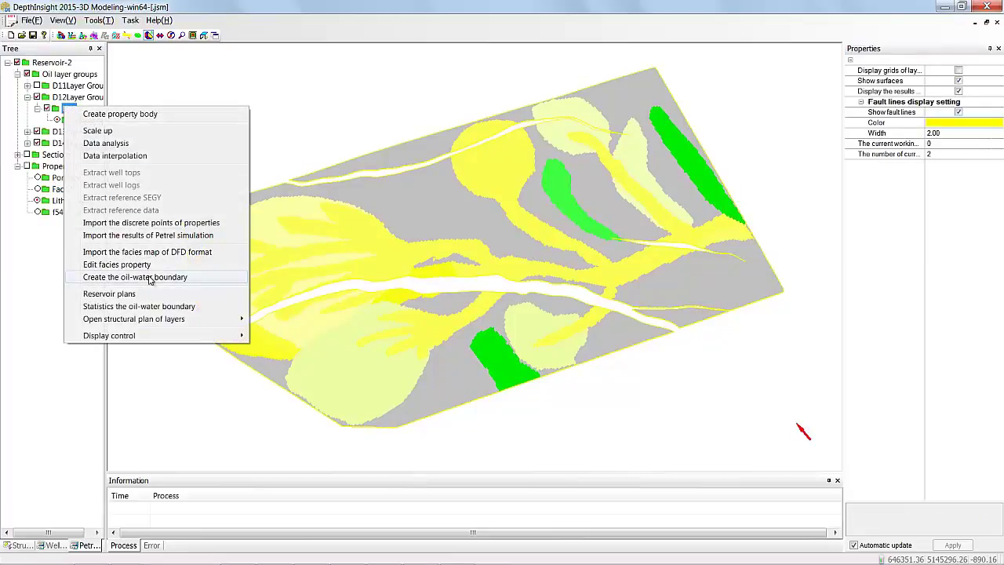
pyautogui.click(149, 266)
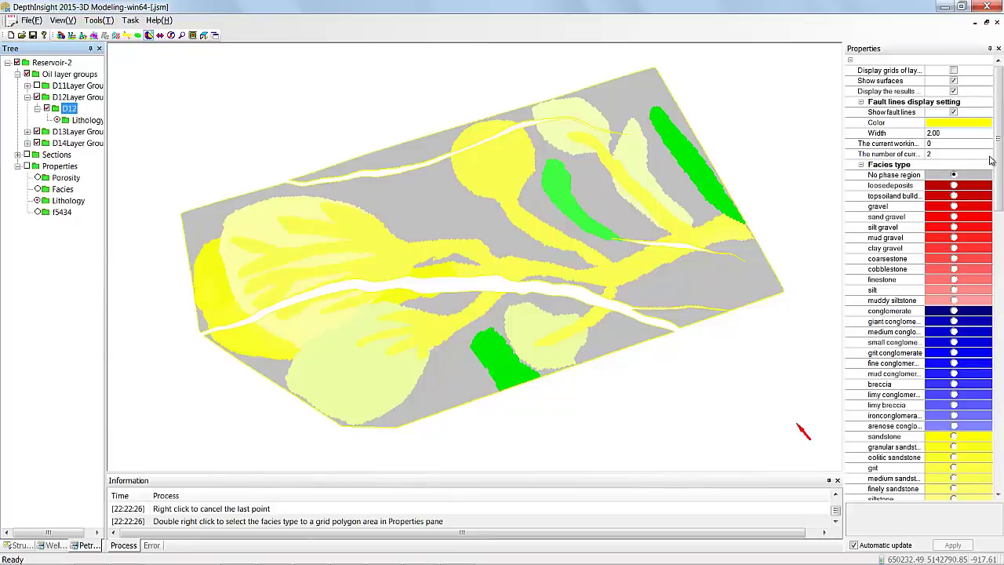
pyautogui.moveTo(1000, 161); pyautogui.dragTo(992, 441)
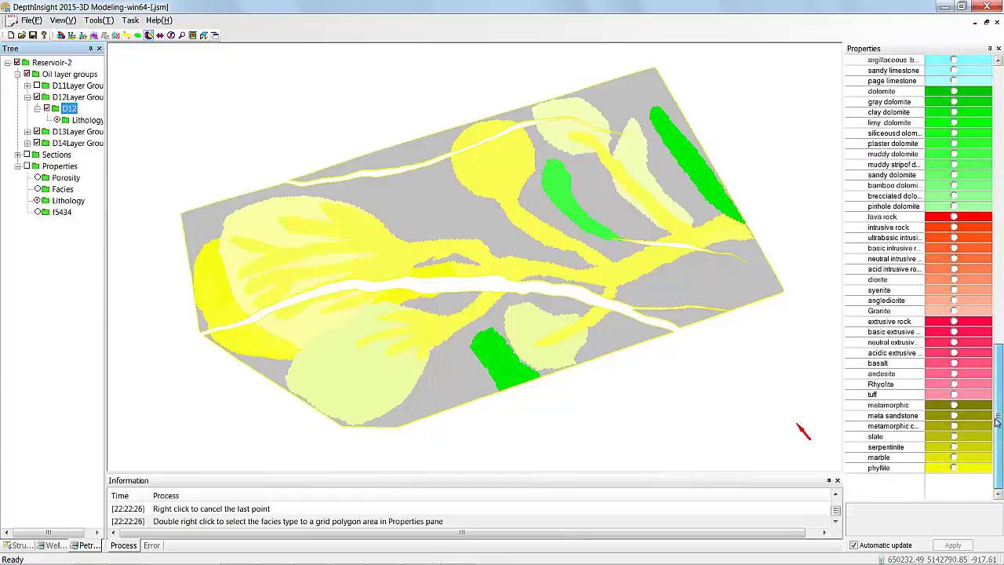
# - Paint a lava rock polygon along the right edge of layer D12
pyautogui.click(955, 217)
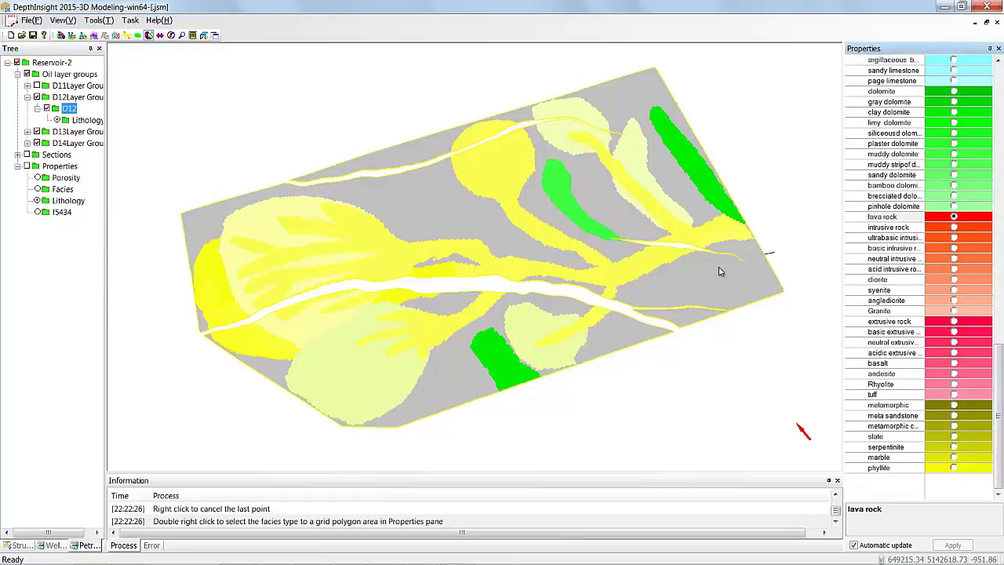
pyautogui.click(681, 287)
pyautogui.click(670, 310)
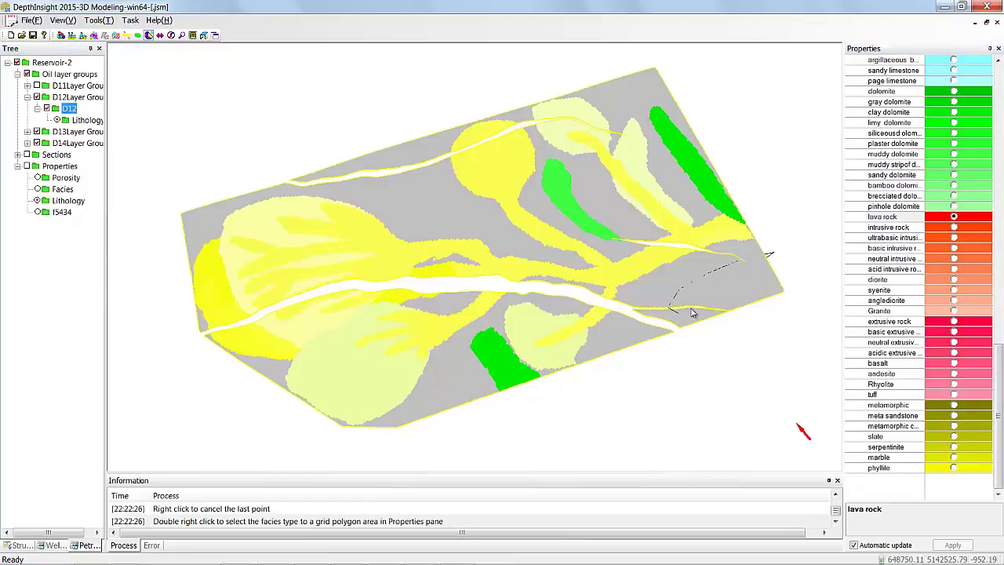
pyautogui.rightClick(788, 279)
pyautogui.rightClick(787, 279)
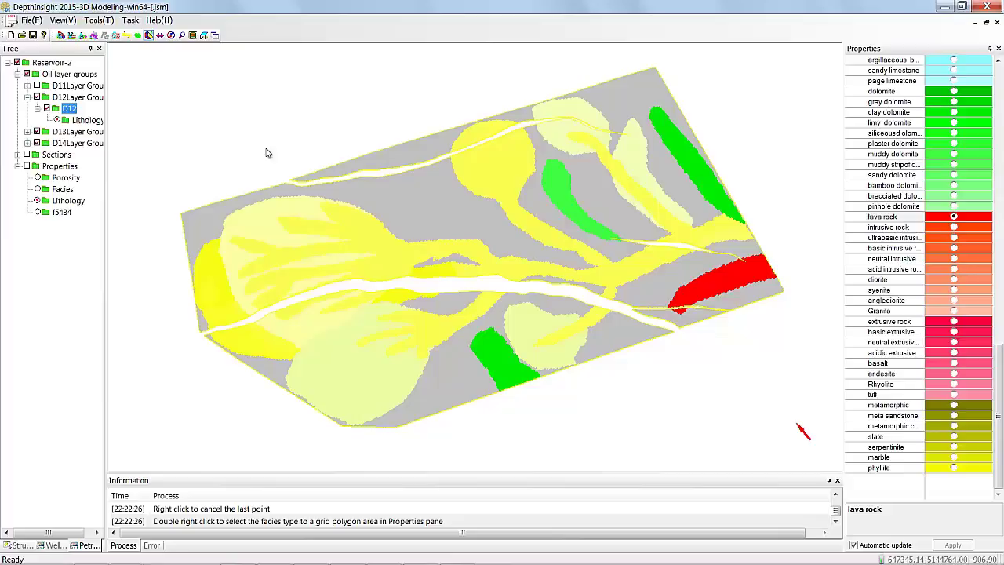
# - Collapse D12, display the Lithology property, and bring up well management
pyautogui.click(37, 109)
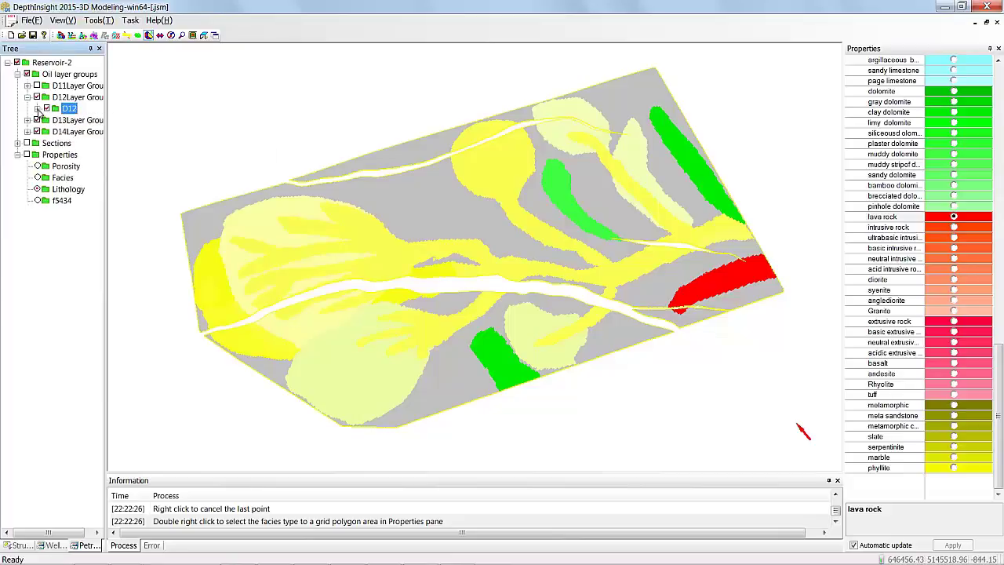
pyautogui.click(61, 189)
pyautogui.moveTo(451, 227)
pyautogui.mouseDown()
pyautogui.moveTo(453, 218)
pyautogui.moveTo(437, 221)
pyautogui.mouseUp()
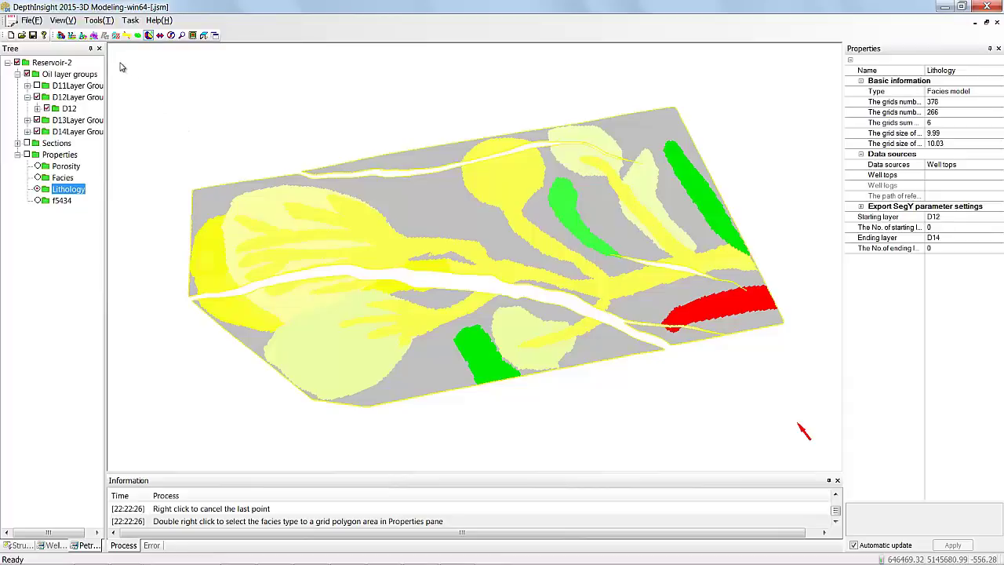
pyautogui.click(93, 36)
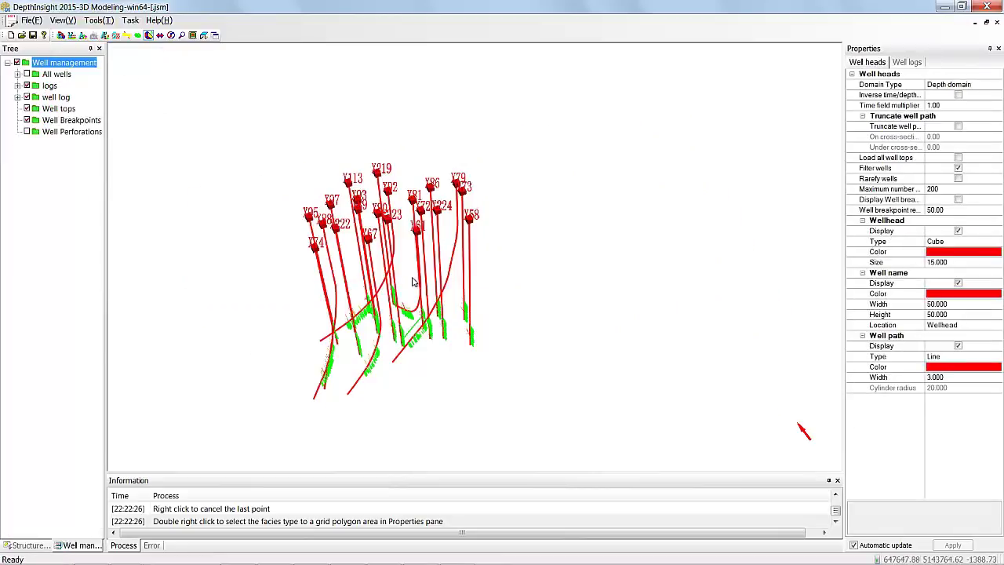
pyautogui.moveTo(411, 276); pyautogui.dragTo(419, 264)
pyautogui.moveTo(273, 244); pyautogui.dragTo(518, 384)
pyautogui.moveTo(459, 241)
pyautogui.mouseDown()
pyautogui.moveTo(488, 252)
pyautogui.moveTo(473, 247)
pyautogui.mouseUp()
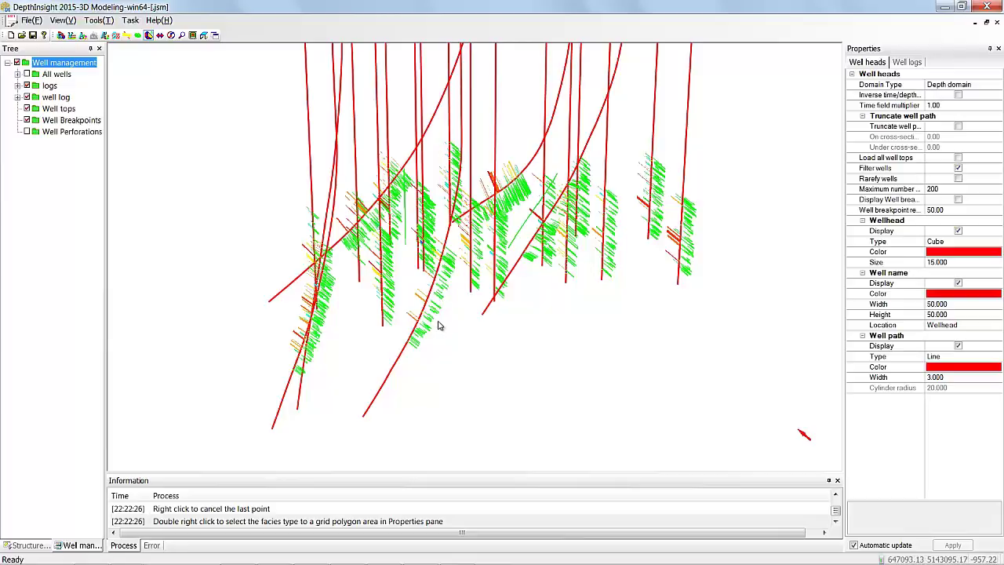
pyautogui.scroll(-5, 437, 325)
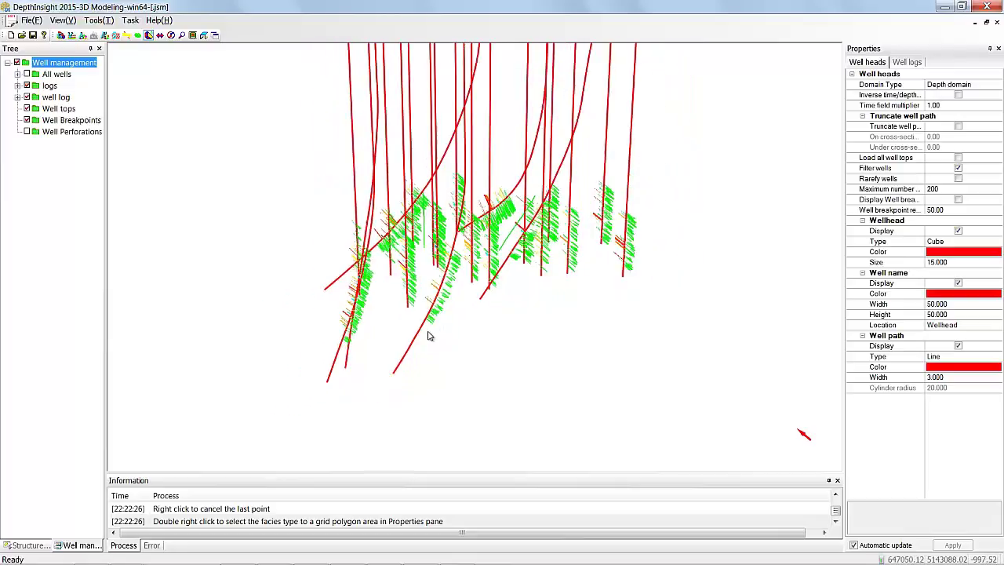
pyautogui.click(16, 63)
# - Recolour the reservoir model by Porosity, then hide the property surface, leaving only section lines
pyautogui.click(104, 35)
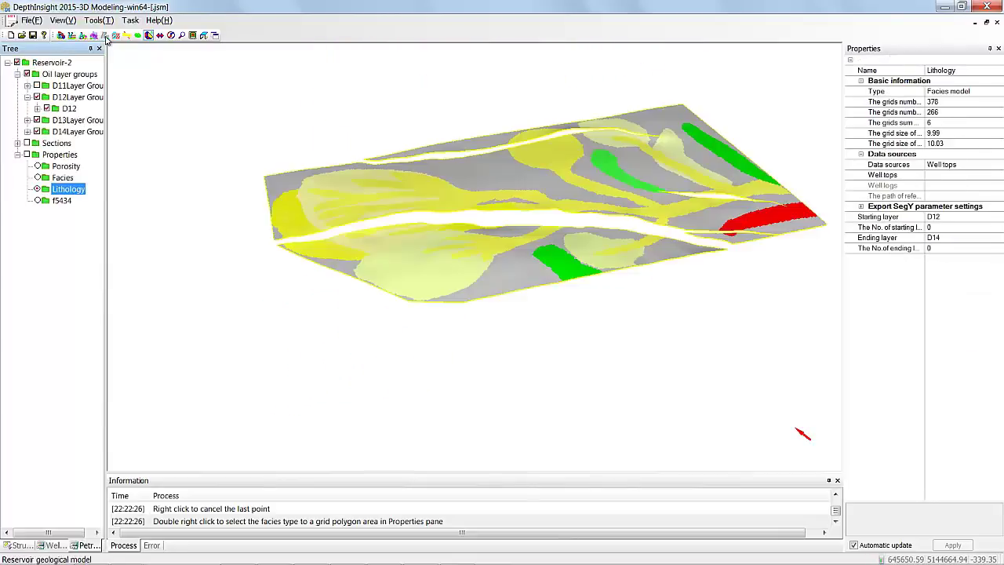
pyautogui.moveTo(718, 128); pyautogui.dragTo(583, 194)
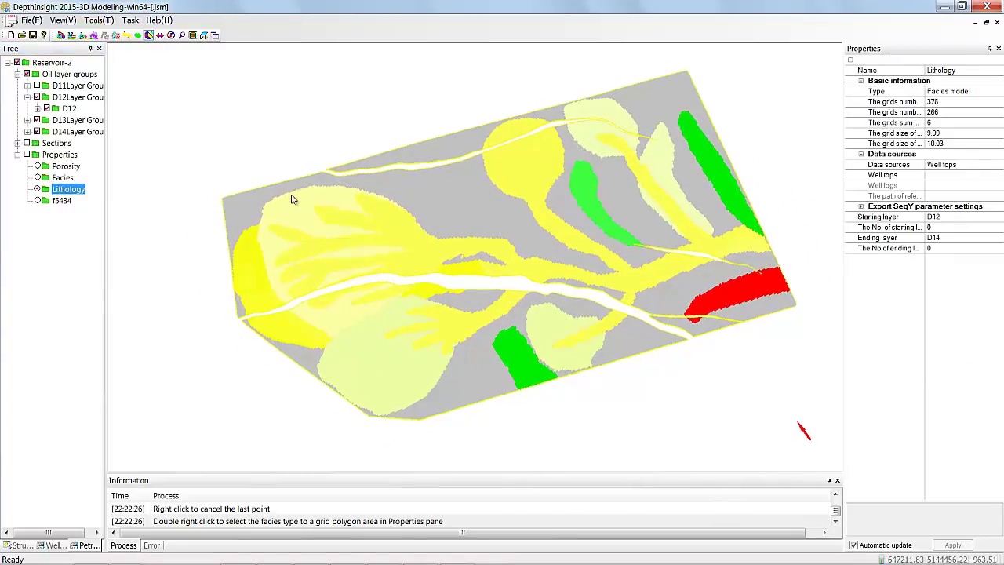
pyautogui.click(38, 167)
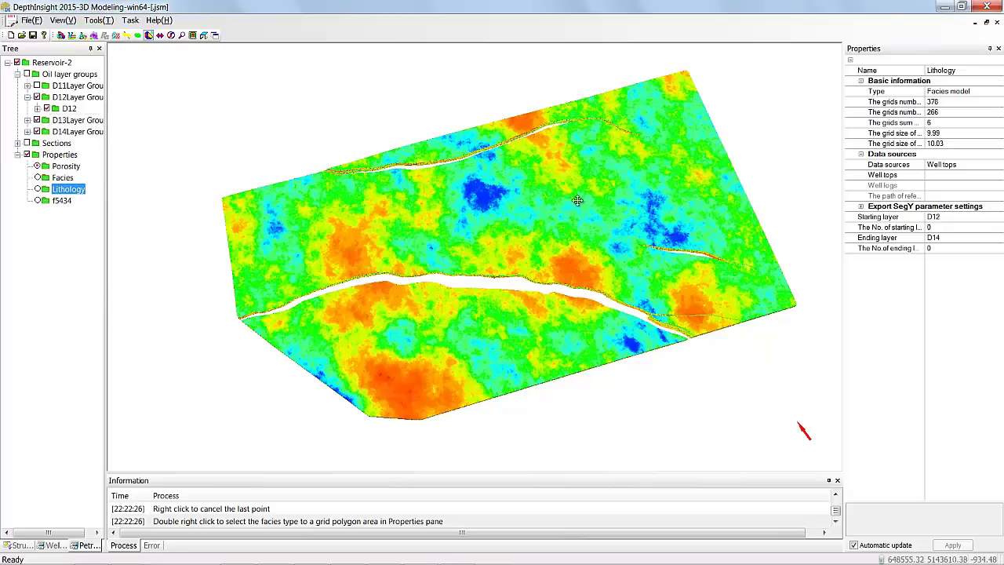
pyautogui.moveTo(578, 143); pyautogui.dragTo(515, 177)
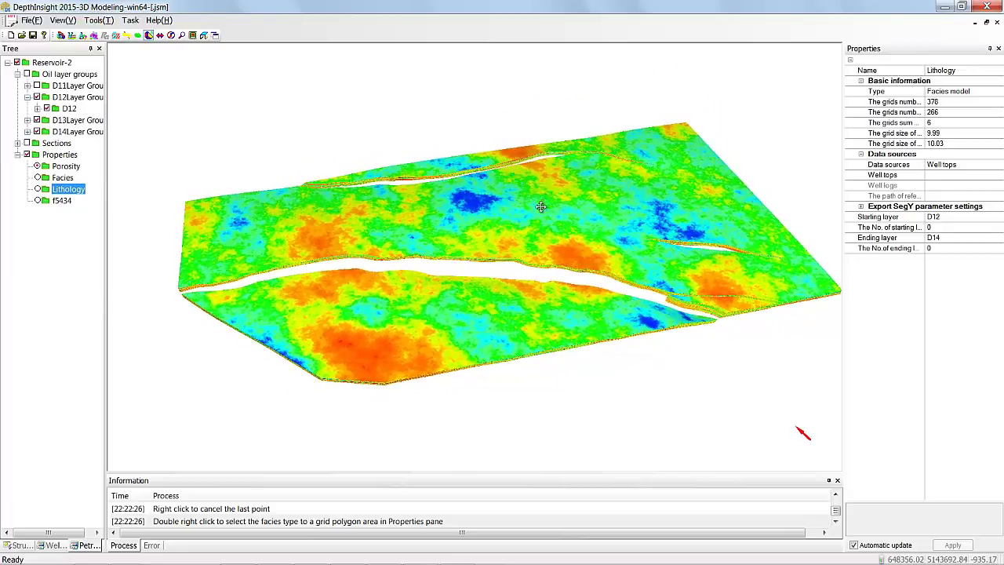
pyautogui.click(75, 168)
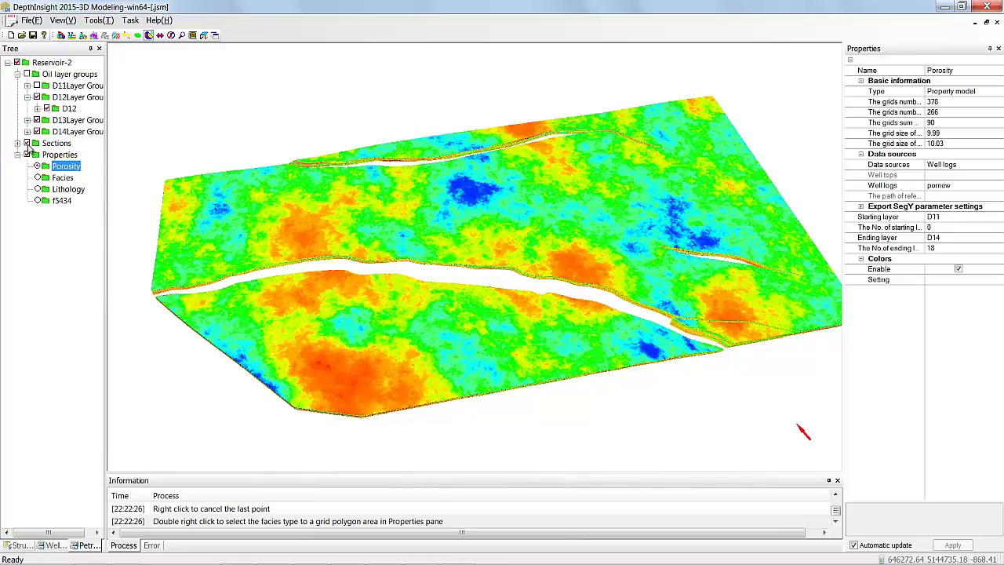
pyautogui.click(28, 156)
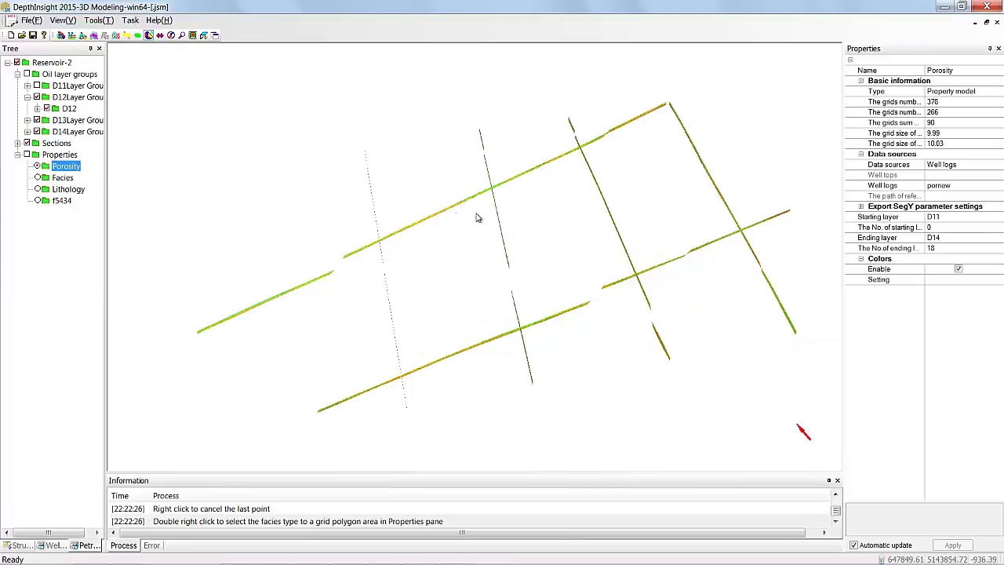
# - Set the Z-direction scale factor to 5 in Tools > Scale
pyautogui.moveTo(476, 218); pyautogui.dragTo(455, 86)
pyautogui.click(96, 19)
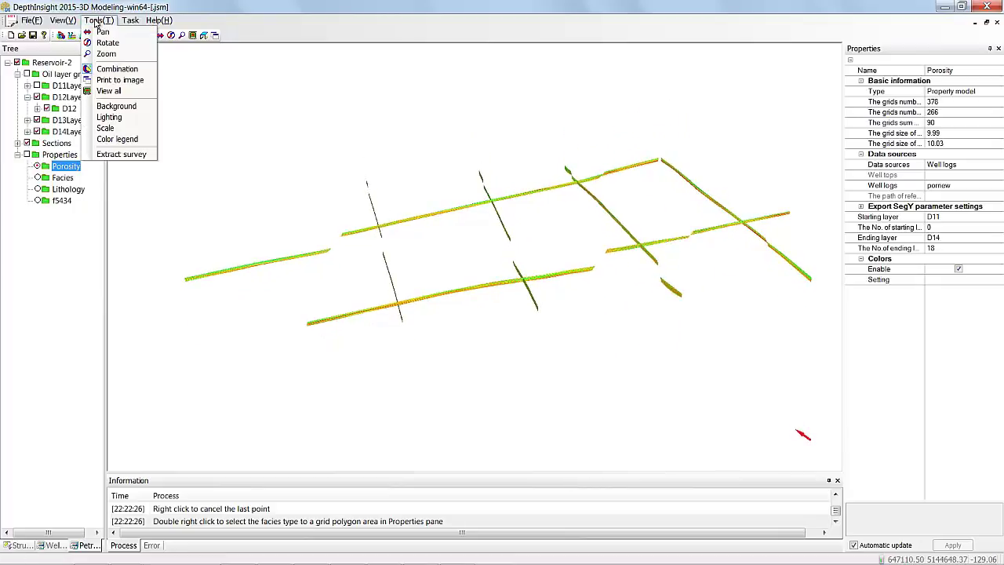
pyautogui.click(110, 128)
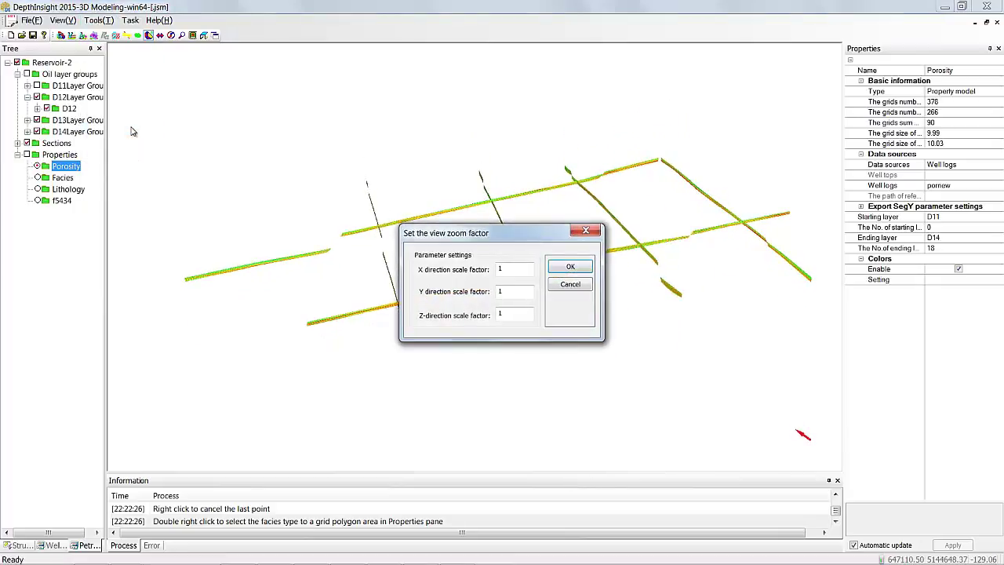
pyautogui.doubleClick(494, 315)
pyautogui.write('5')
pyautogui.press('Return')
# - Inspect the exaggerated porosity sections from several angles, then hide all sections
pyautogui.moveTo(506, 141); pyautogui.dragTo(387, 215)
pyautogui.scroll(5, 545, 162)
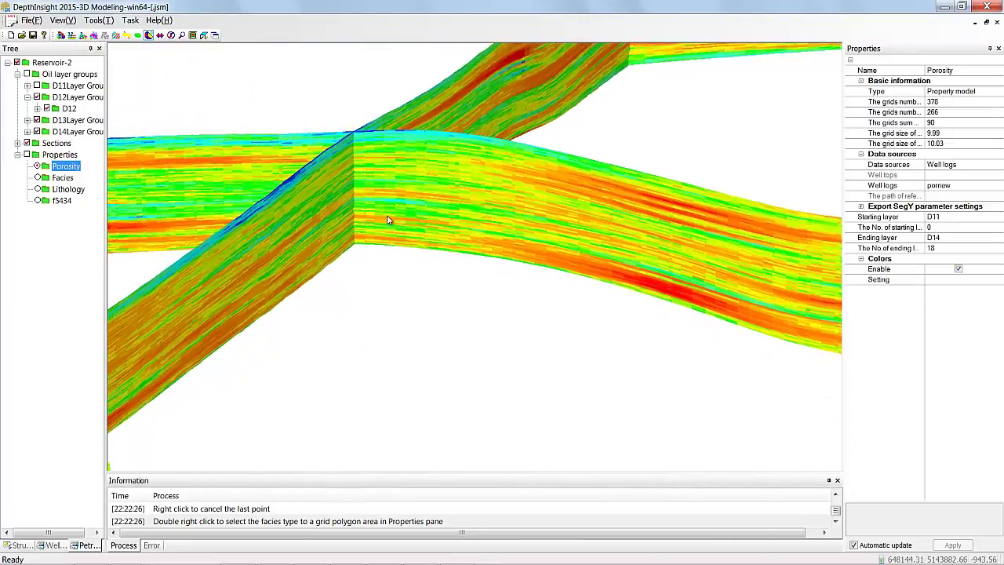
pyautogui.scroll(-3, 387, 228)
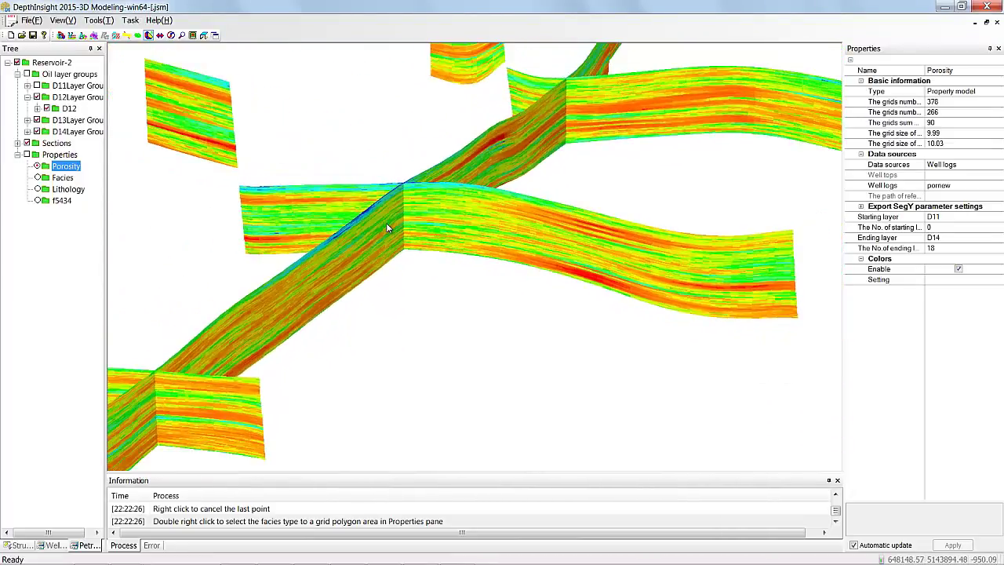
pyautogui.moveTo(581, 234); pyautogui.dragTo(477, 211, button='middle')
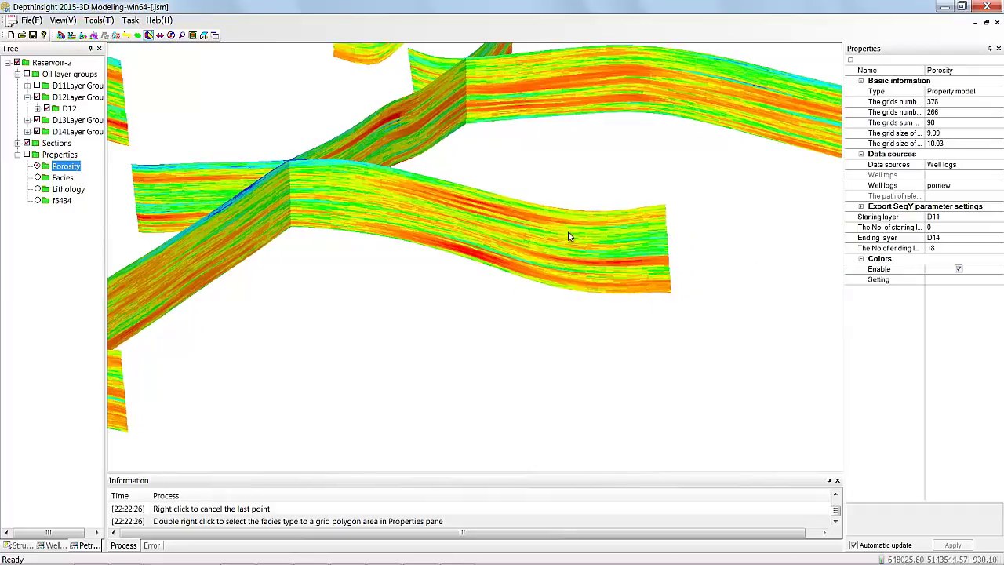
pyautogui.moveTo(570, 236); pyautogui.dragTo(593, 195, button='middle')
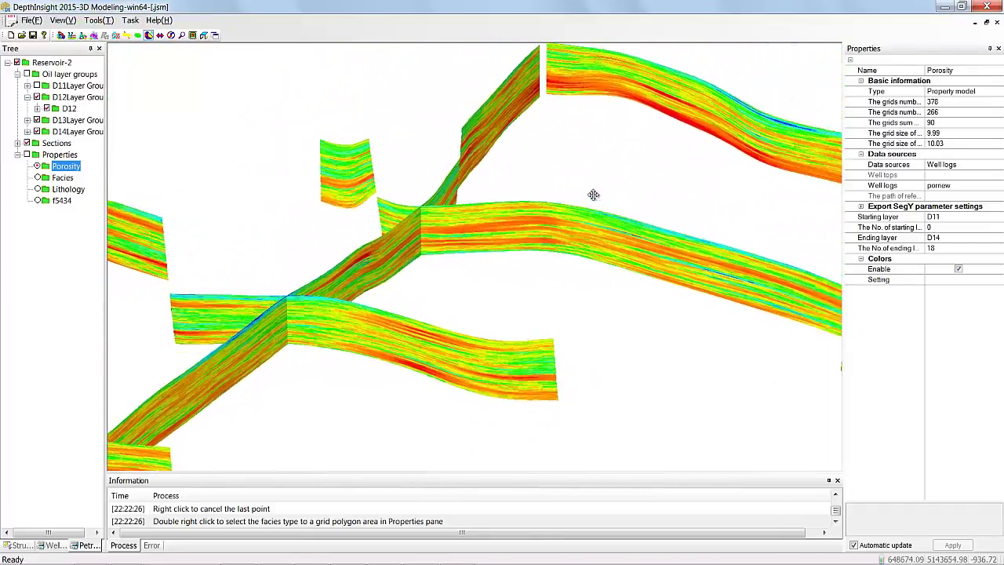
pyautogui.scroll(5, 628, 235)
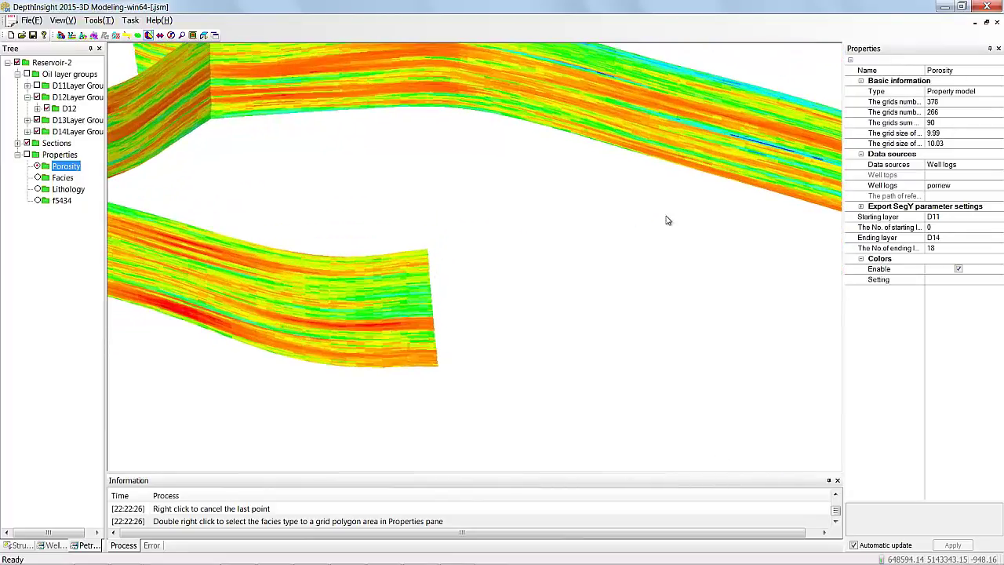
pyautogui.moveTo(667, 221); pyautogui.dragTo(542, 183, button='middle')
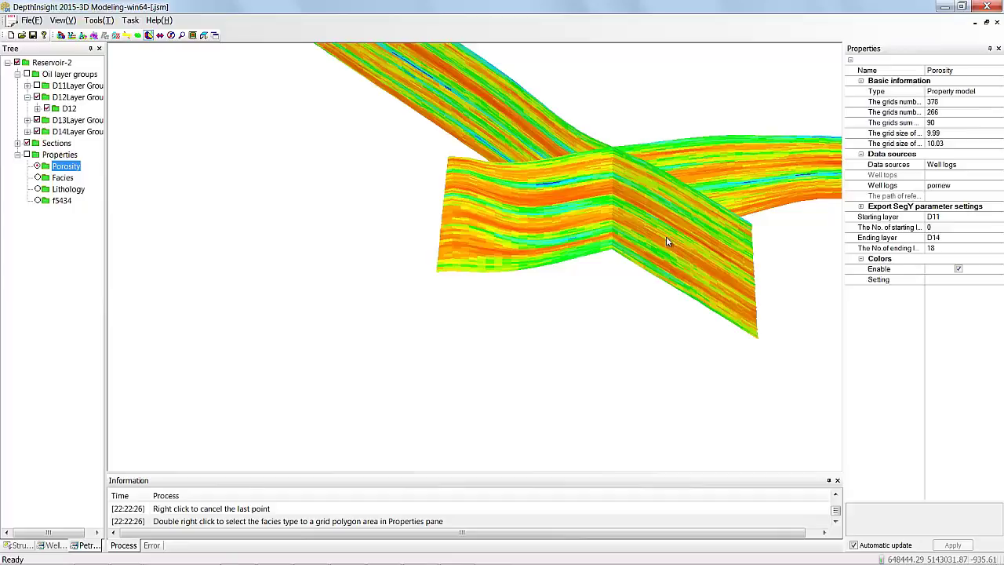
pyautogui.scroll(-6, 605, 238)
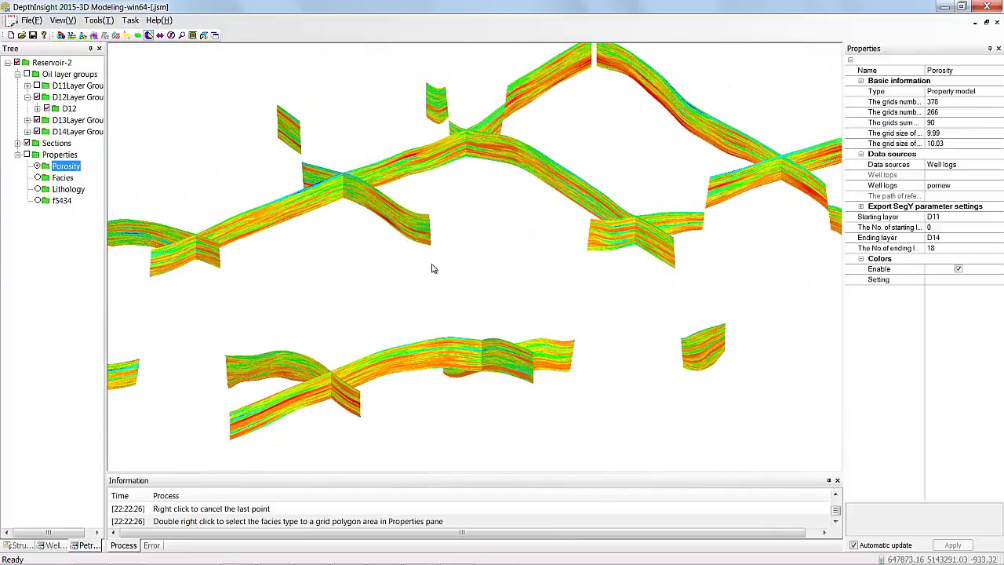
pyautogui.moveTo(437, 255); pyautogui.dragTo(416, 268, button='middle')
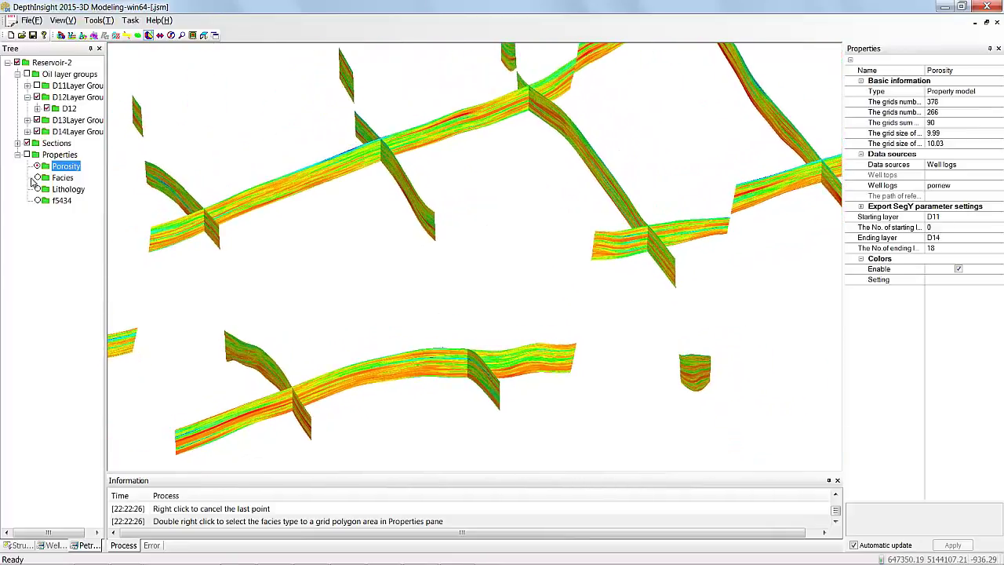
pyautogui.click(27, 143)
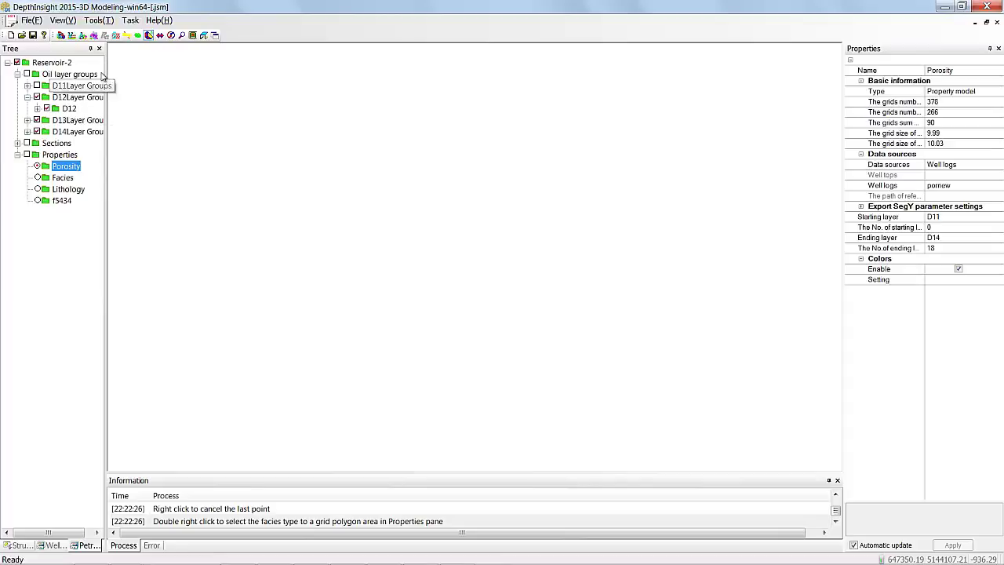
# - Open the stair-step simulation grid and tilt it toward a top-down view
pyautogui.click(115, 36)
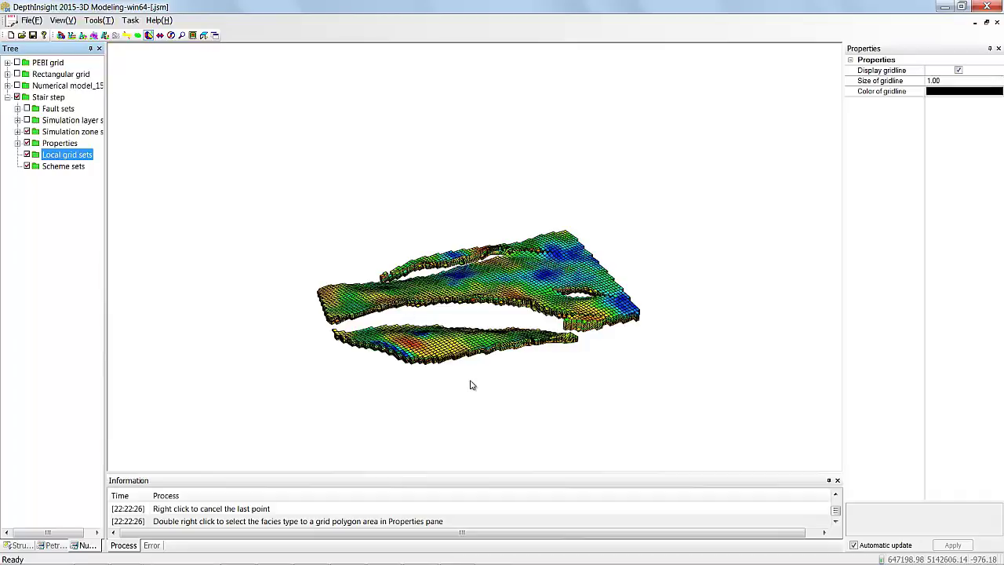
pyautogui.scroll(2, 471, 385)
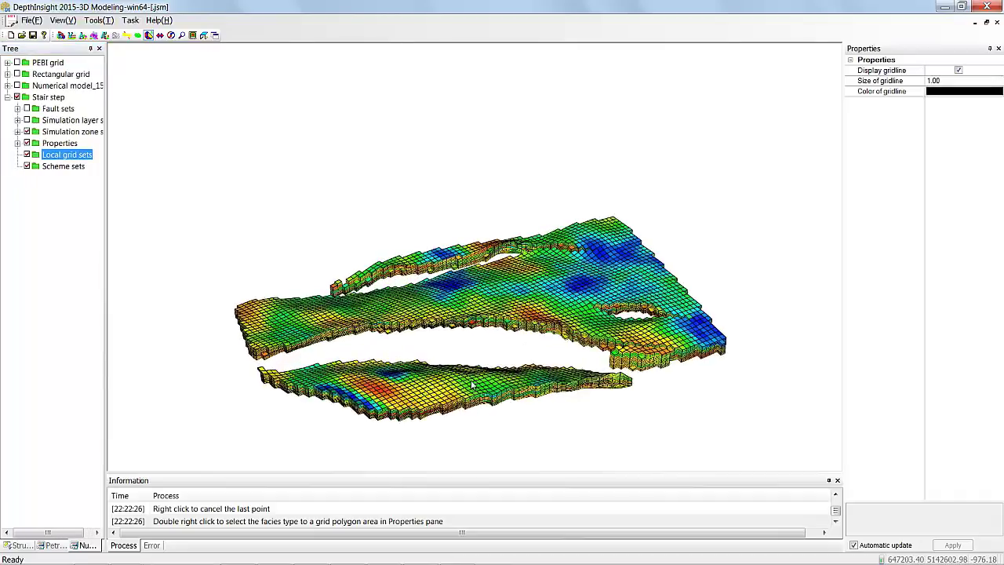
pyautogui.moveTo(471, 385); pyautogui.dragTo(470, 281)
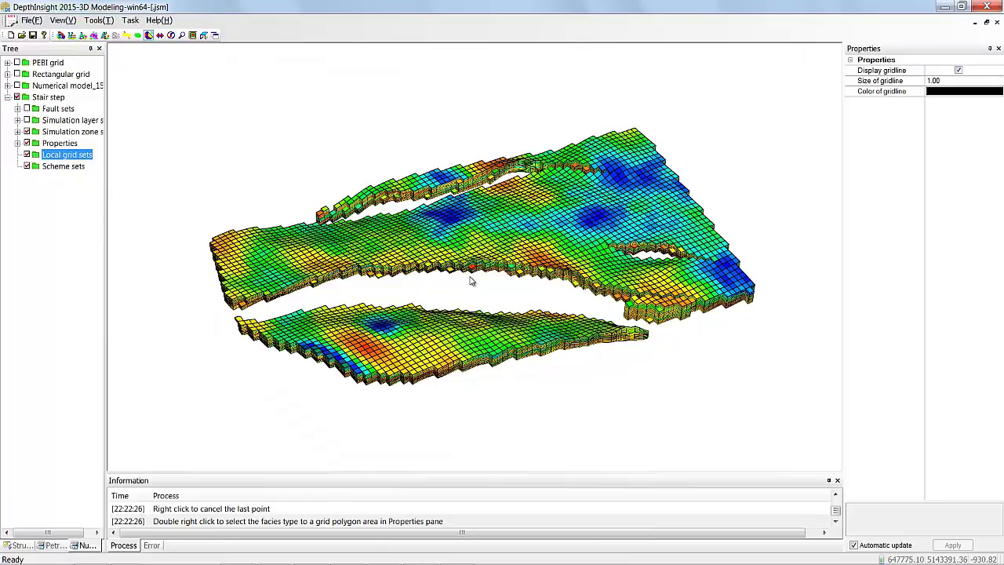
pyautogui.scroll(2, 471, 281)
# - Reset the Z-direction scale factor from 5 to 1
pyautogui.click(99, 20)
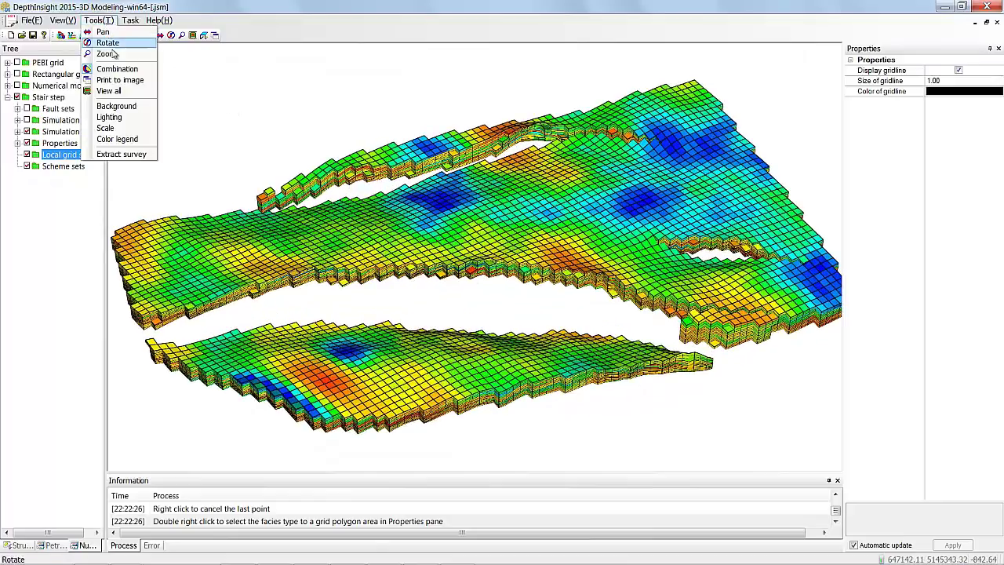
pyautogui.click(129, 130)
pyautogui.doubleClick(515, 315)
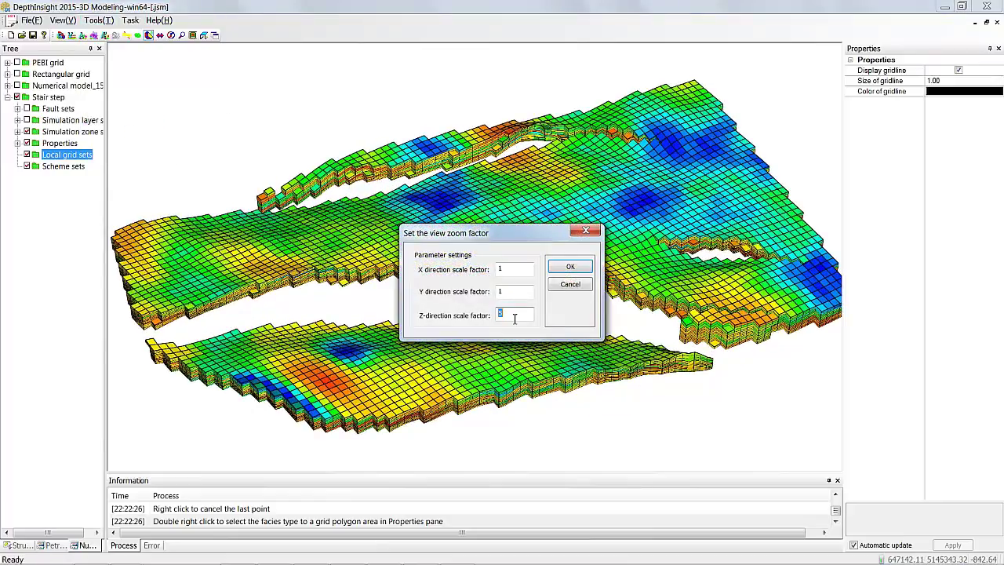
pyautogui.write('1')
pyautogui.press('Return')
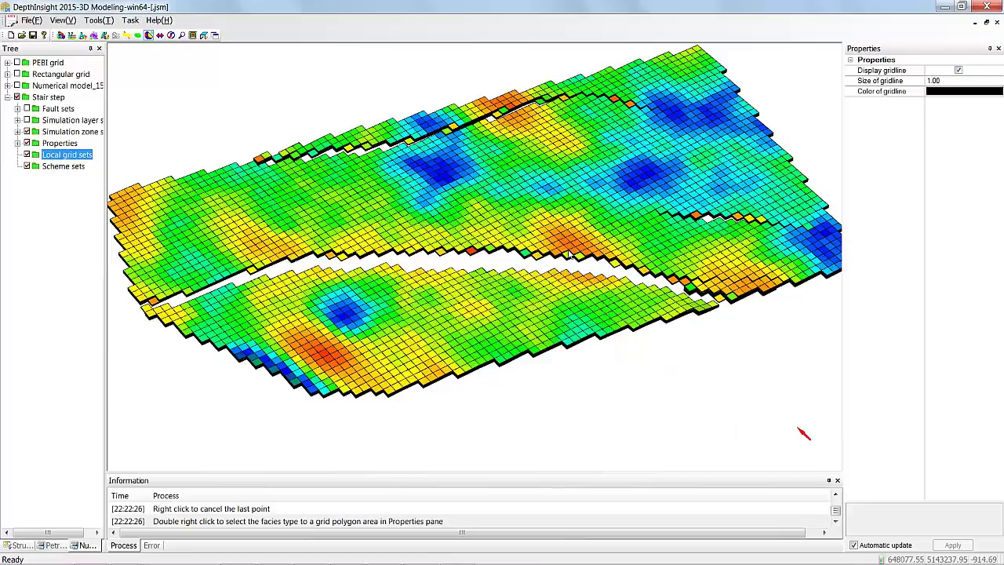
pyautogui.scroll(-3, 804, 434)
pyautogui.moveTo(554, 227); pyautogui.dragTo(475, 263)
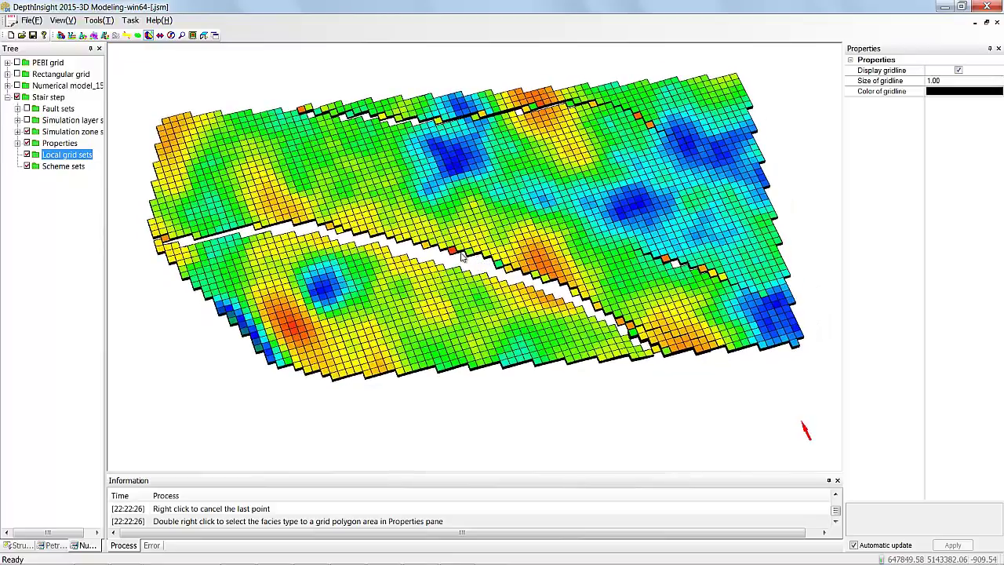
# - Create Localgrid_1 and draw its refinement boundary polygon beside the fault
pyautogui.rightClick(84, 159)
pyautogui.click(94, 167)
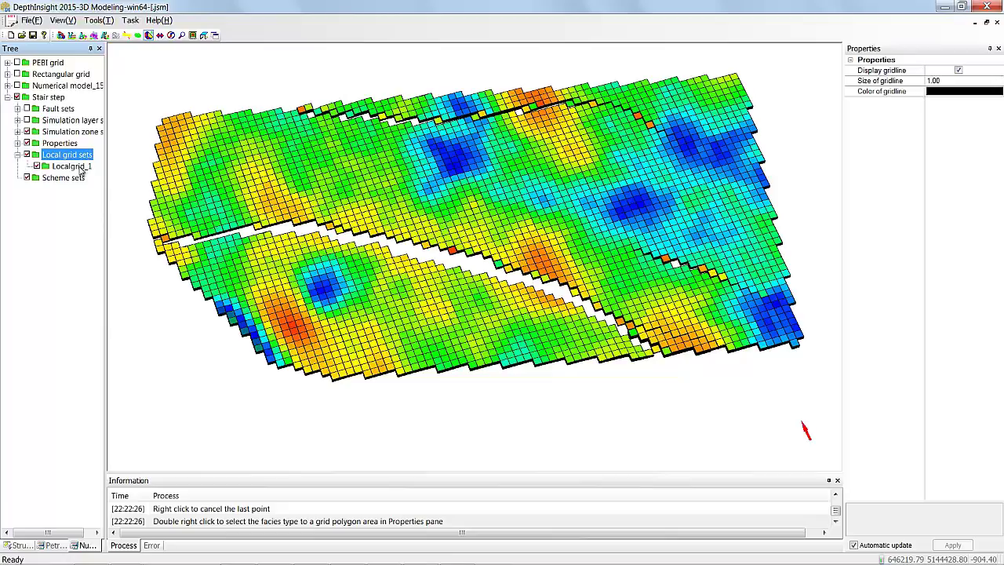
pyautogui.click(82, 169)
pyautogui.rightClick(82, 169)
pyautogui.click(109, 177)
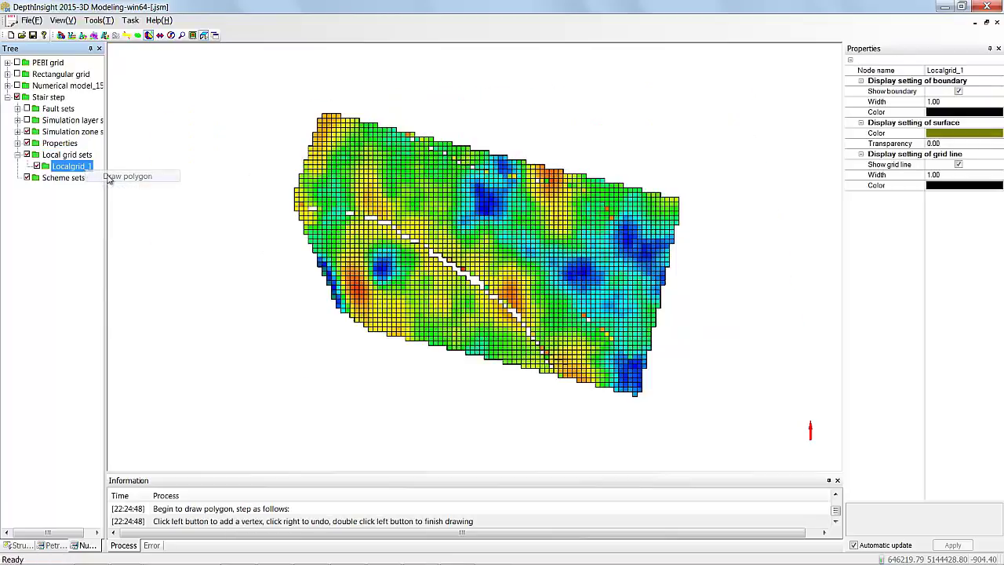
pyautogui.click(540, 271)
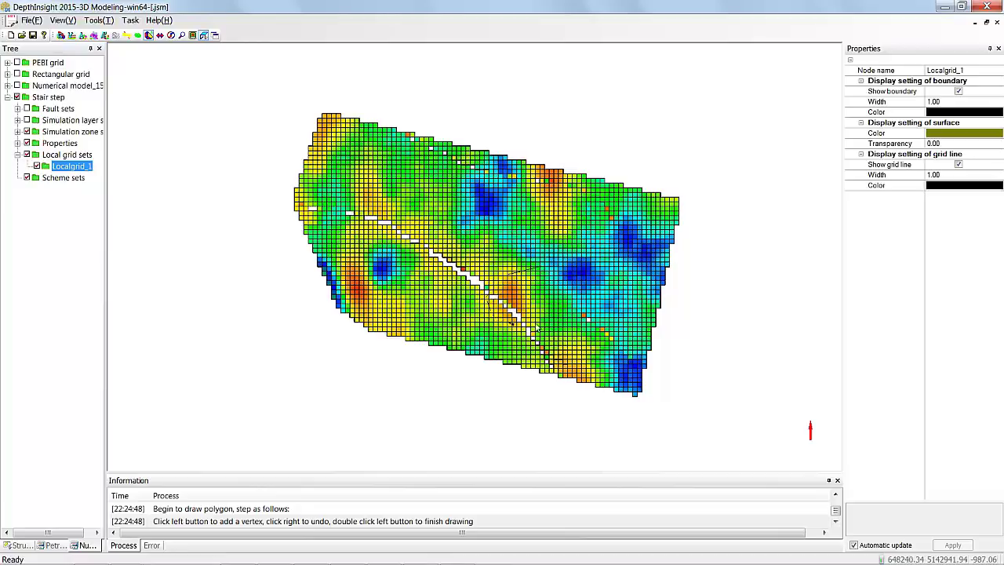
pyautogui.doubleClick(549, 266)
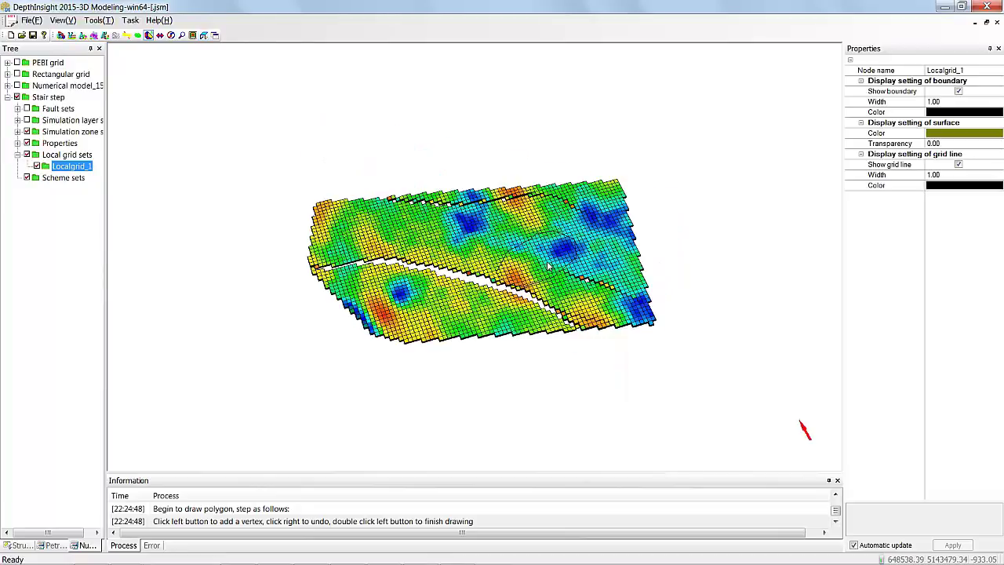
# - Generate Localgrid_1 for zones D12-D13, D13-D14 and D14-D15
pyautogui.rightClick(77, 168)
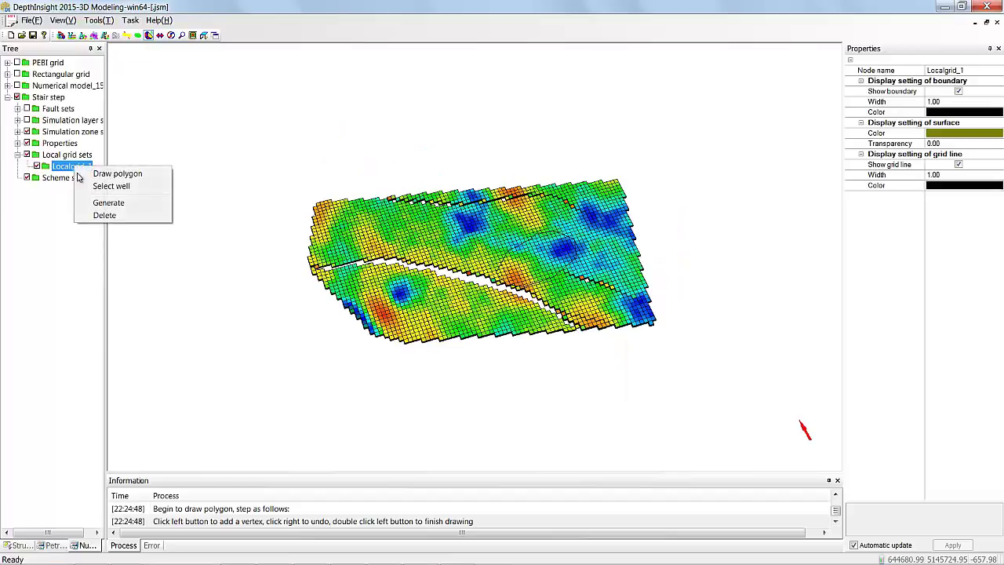
pyautogui.click(108, 204)
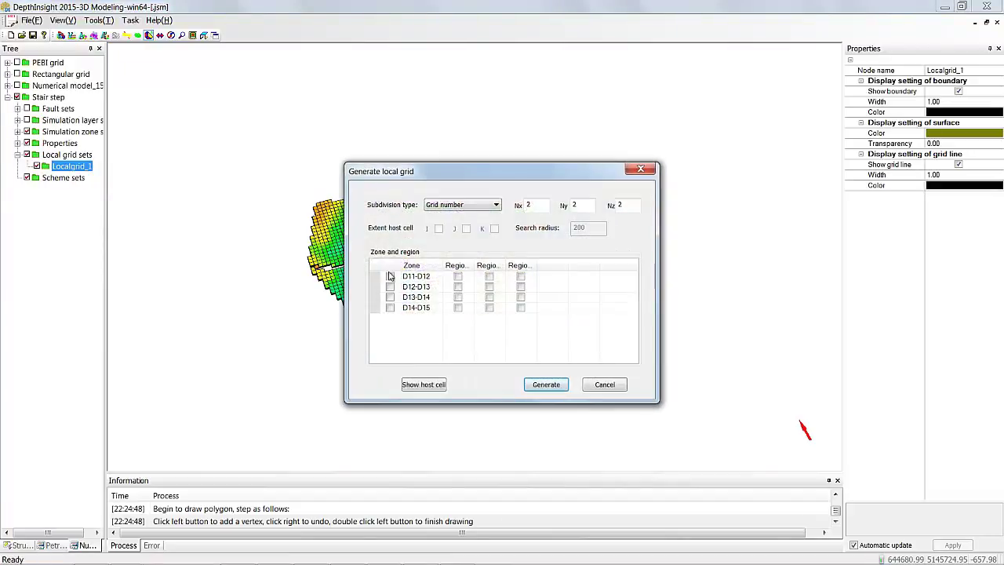
pyautogui.click(390, 287)
pyautogui.click(390, 297)
pyautogui.click(390, 307)
pyautogui.click(547, 385)
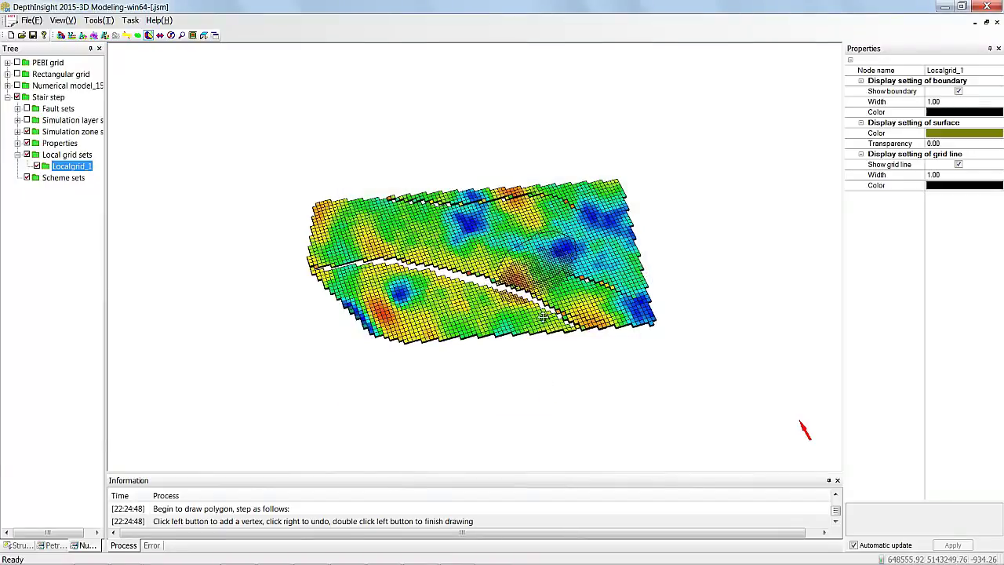
# - Hide Localgrid_1's boundary line and inspect the refined cells from overhead
pyautogui.moveTo(540, 386); pyautogui.dragTo(510, 366)
pyautogui.scroll(2, 510, 367)
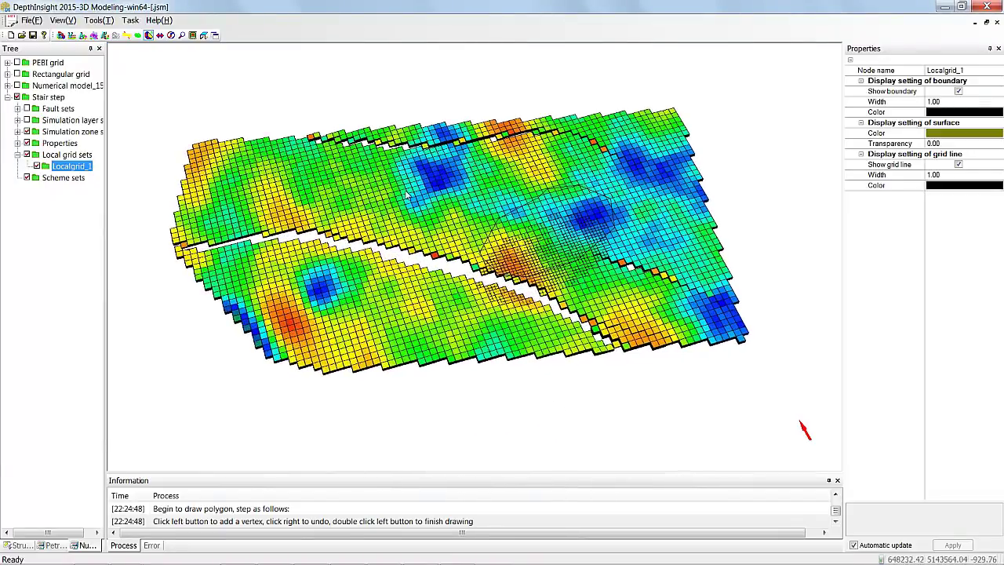
pyautogui.click(959, 92)
pyautogui.scroll(3, 578, 249)
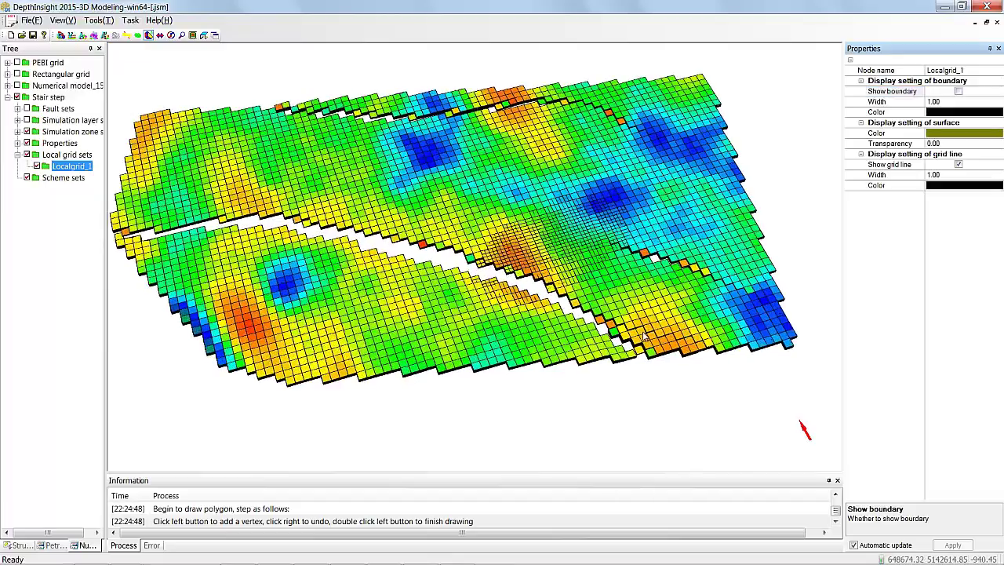
pyautogui.moveTo(578, 250); pyautogui.dragTo(550, 259)
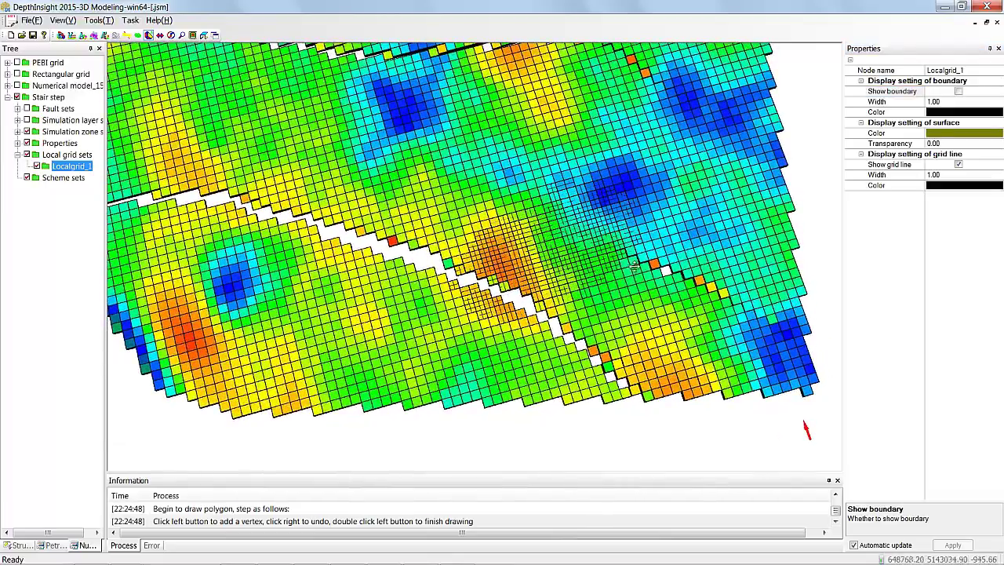
pyautogui.scroll(-2, 547, 259)
pyautogui.scroll(2, 547, 260)
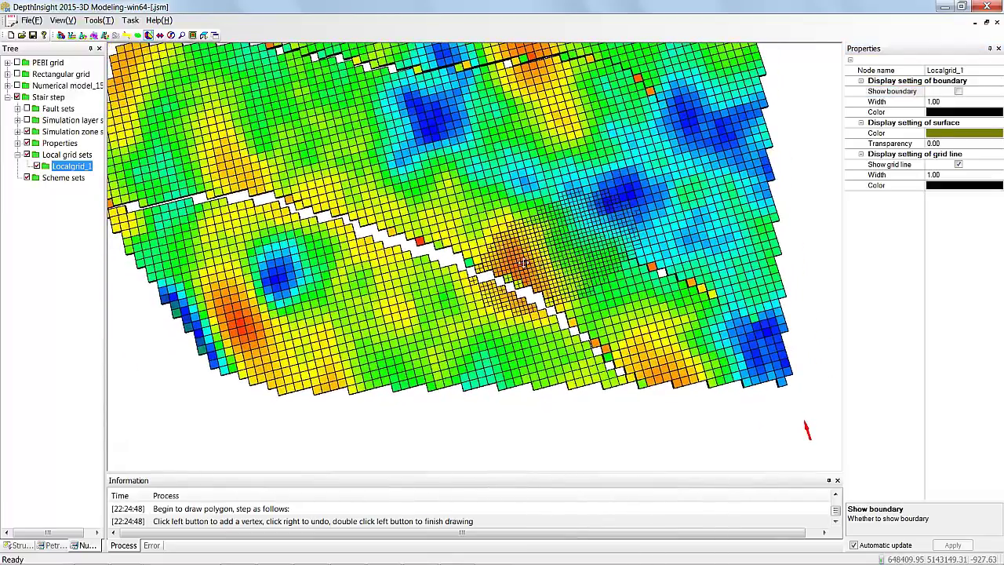
pyautogui.scroll(-2, 525, 264)
# - Create Localgrid_2, make it active, and return to the grid with wells shown
pyautogui.rightClick(72, 156)
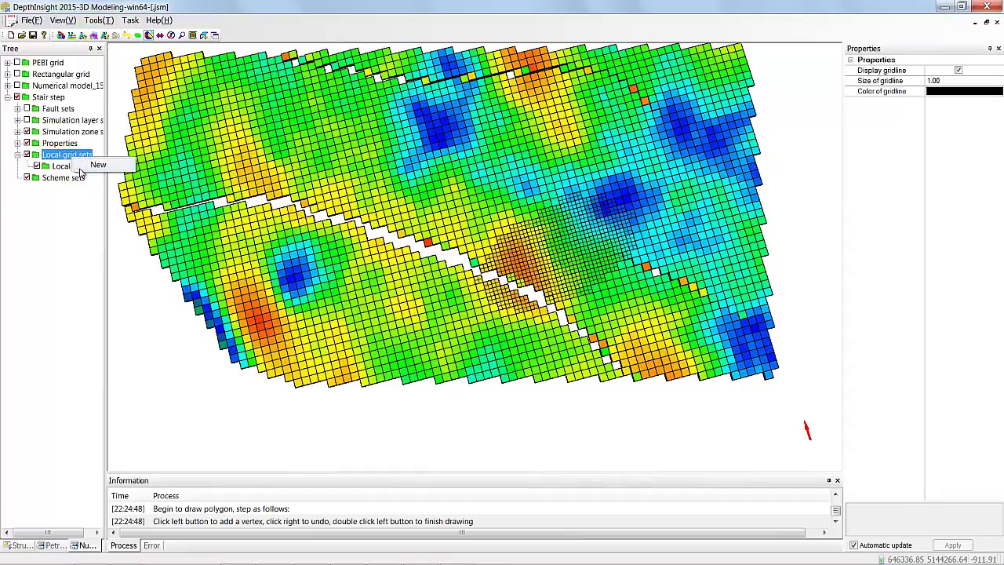
pyautogui.click(98, 165)
pyautogui.click(78, 178)
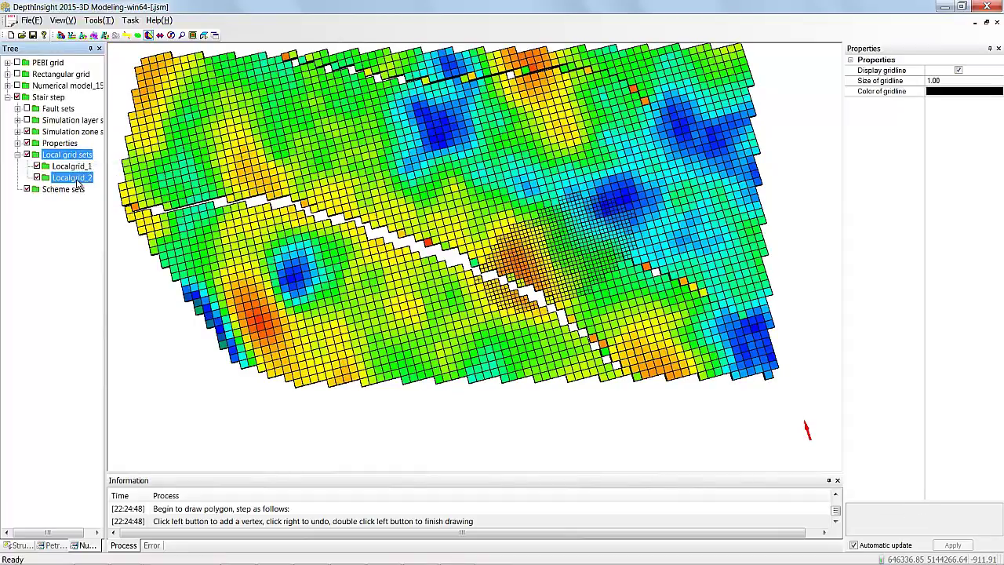
pyautogui.click(93, 36)
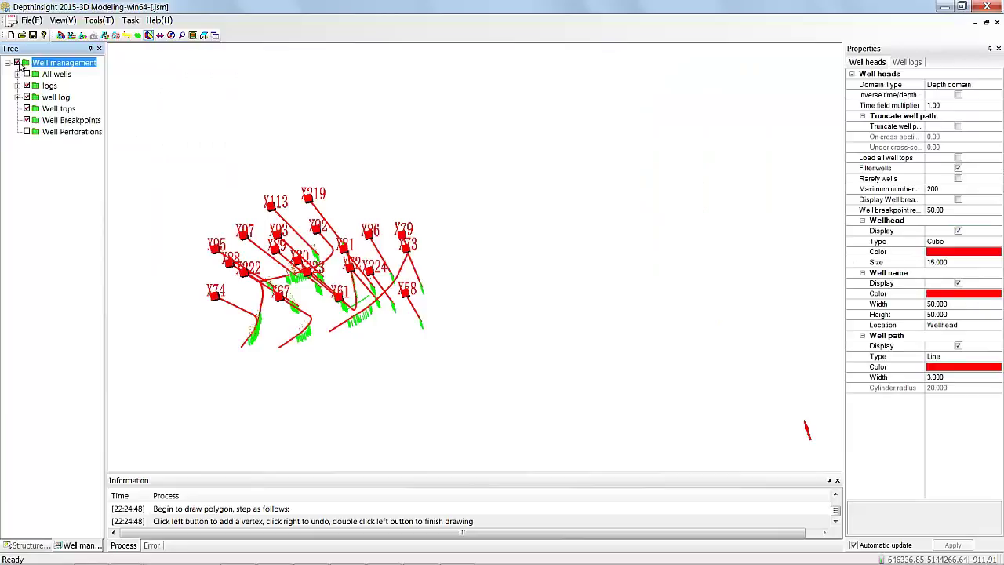
pyautogui.click(139, 36)
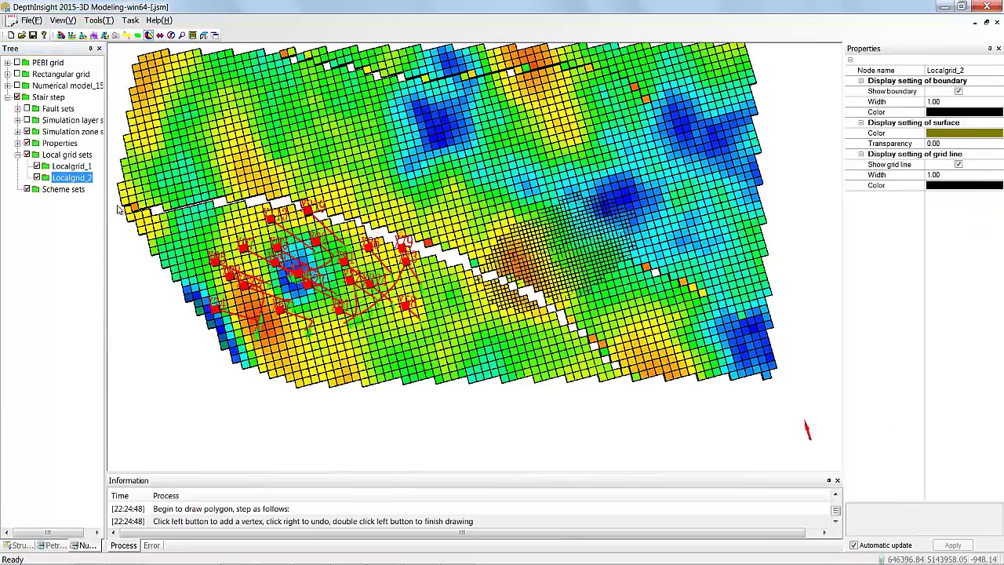
# - Pick the well that Localgrid_2 will refine around
pyautogui.rightClick(78, 179)
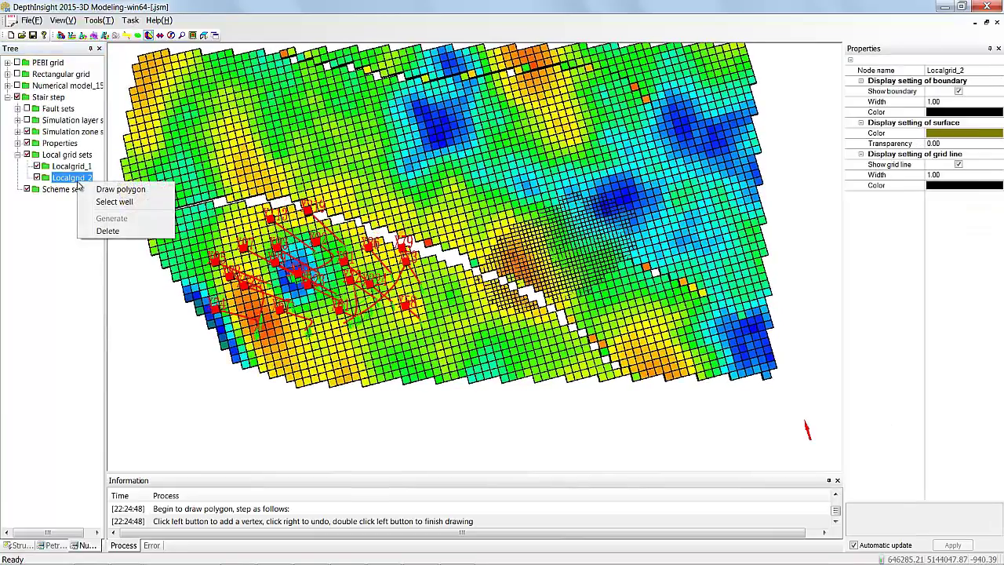
pyautogui.click(142, 205)
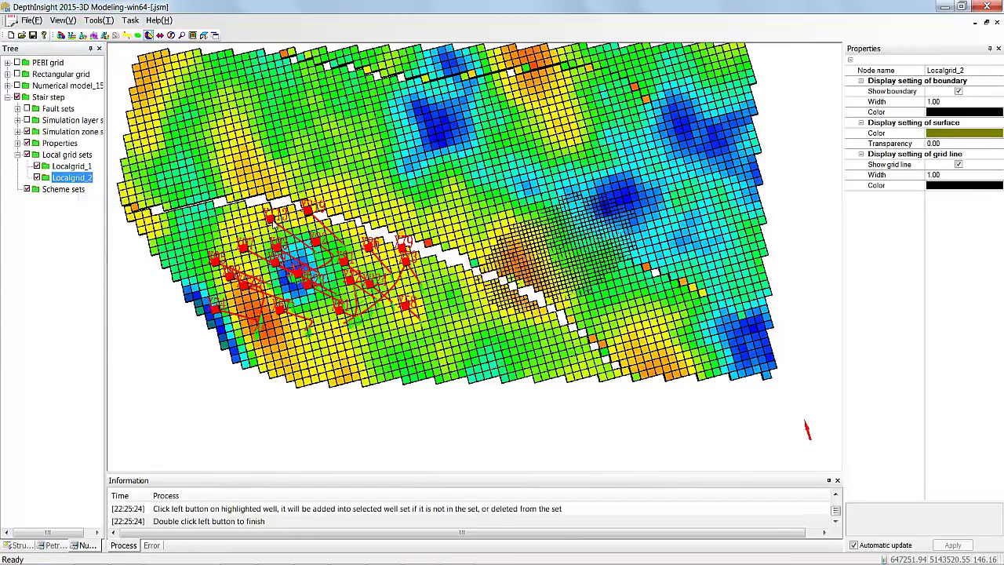
pyautogui.click(93, 36)
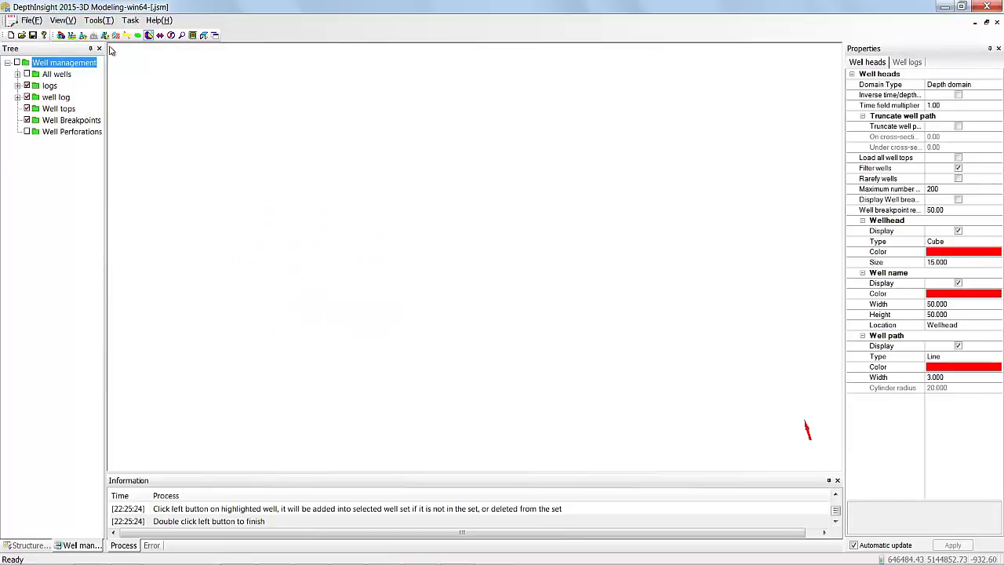
pyautogui.click(116, 36)
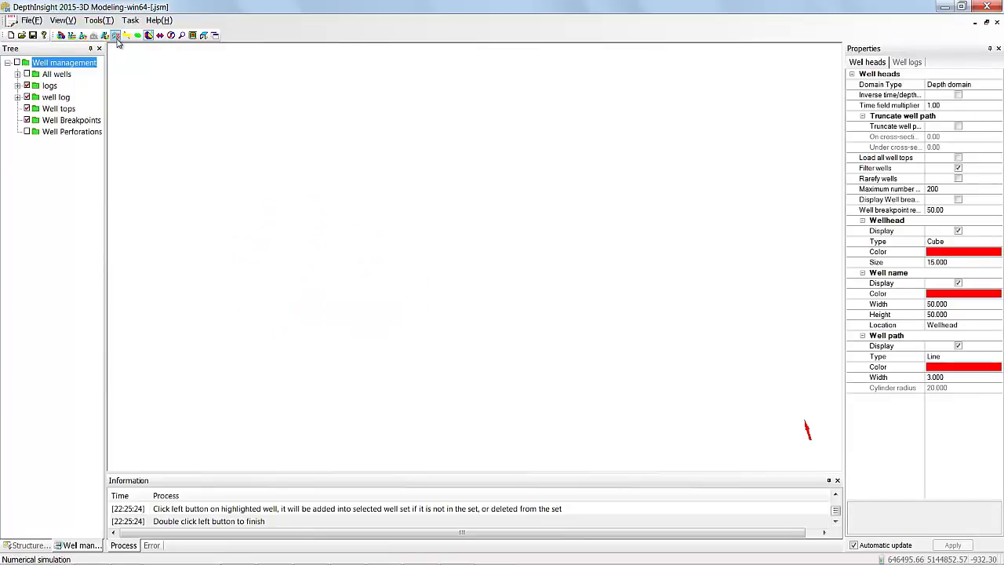
# - Generate Localgrid_2 for zones D12-D13, D13-D14 and D14-D15
pyautogui.rightClick(84, 178)
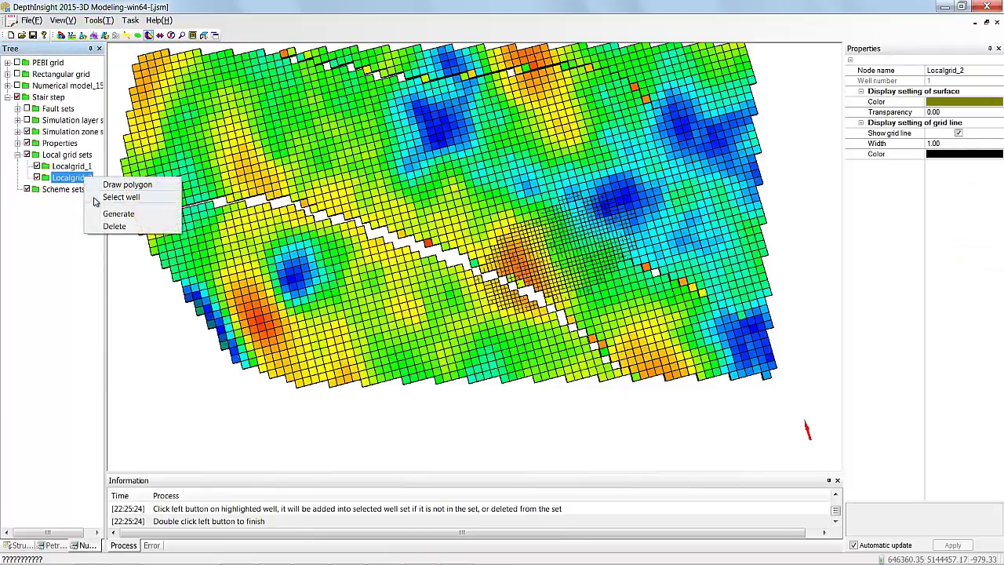
pyautogui.click(102, 215)
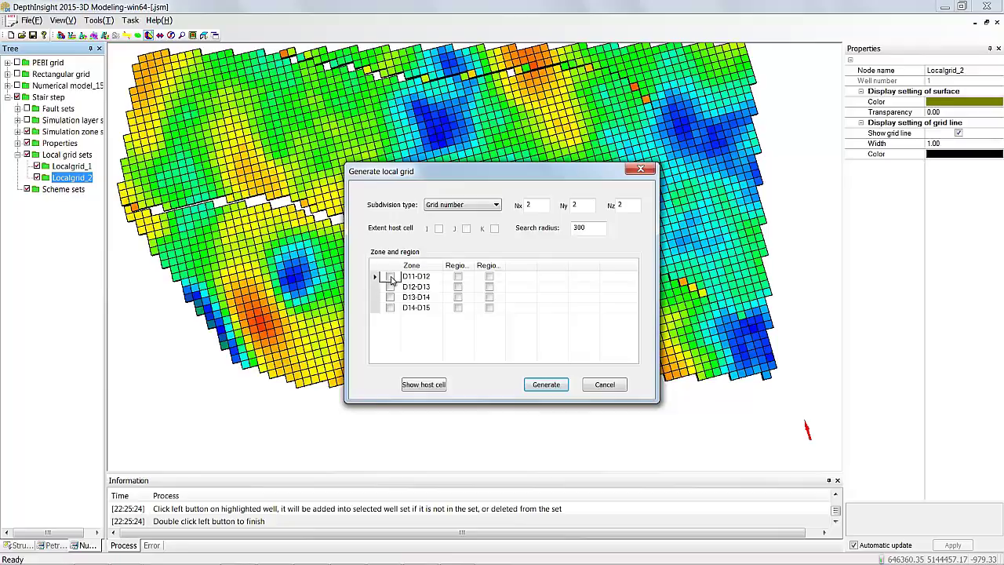
pyautogui.click(390, 286)
pyautogui.click(390, 296)
pyautogui.click(390, 307)
pyautogui.click(544, 385)
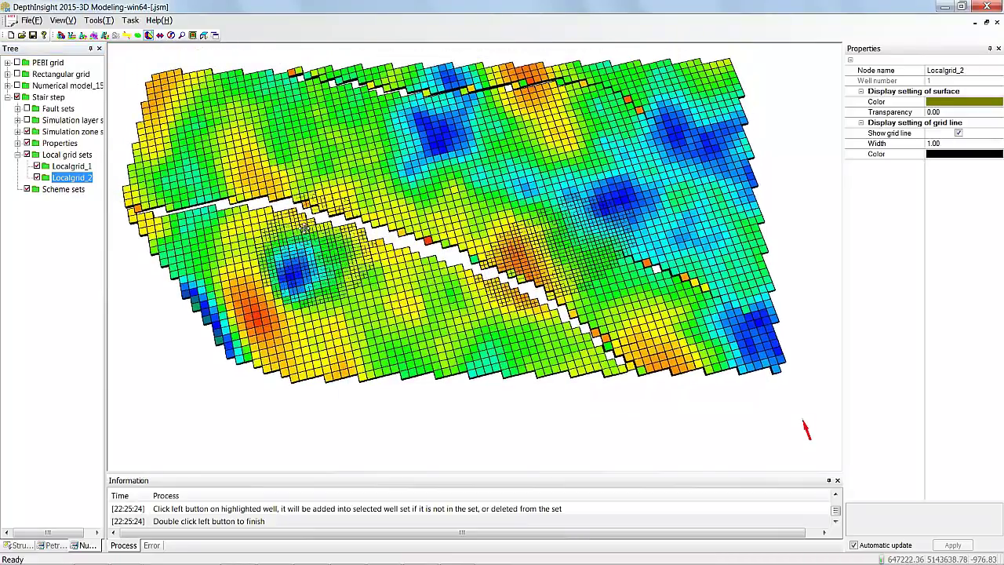
# - Inspect the new refinement, then hide and collapse the stair-step grid
pyautogui.scroll(3, 313, 220)
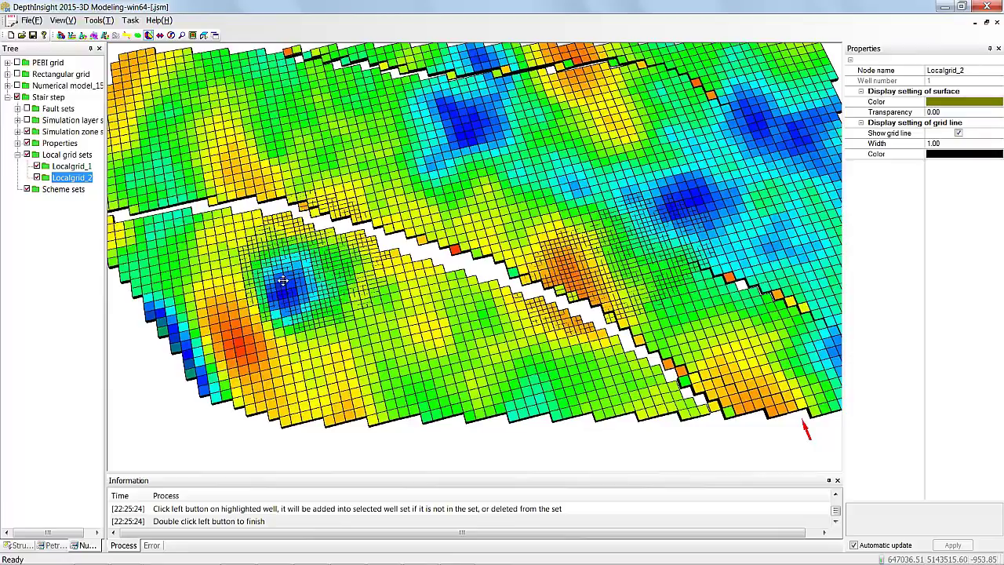
pyautogui.moveTo(282, 280); pyautogui.dragTo(352, 286)
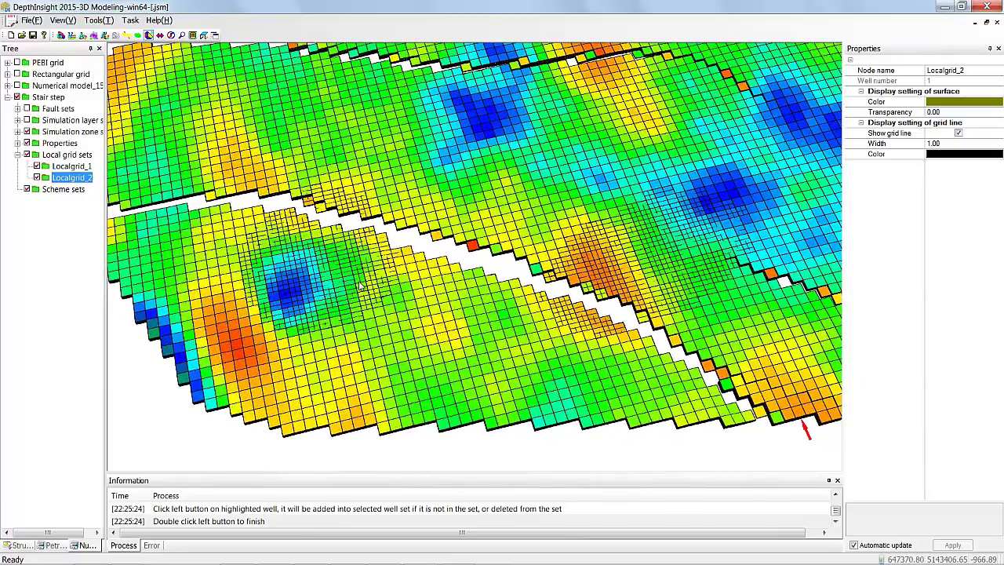
pyautogui.scroll(-2, 354, 289)
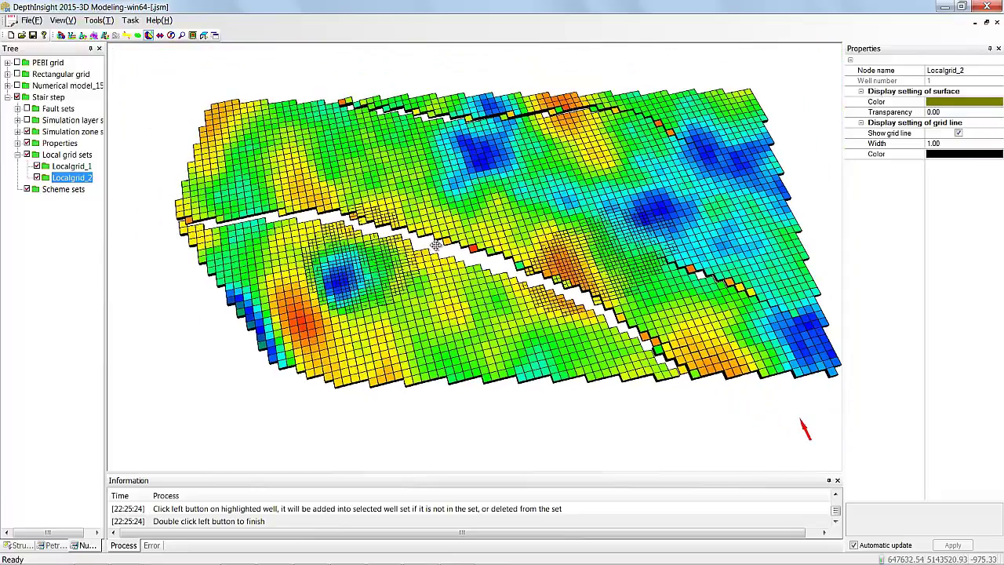
pyautogui.moveTo(435, 246); pyautogui.dragTo(463, 225)
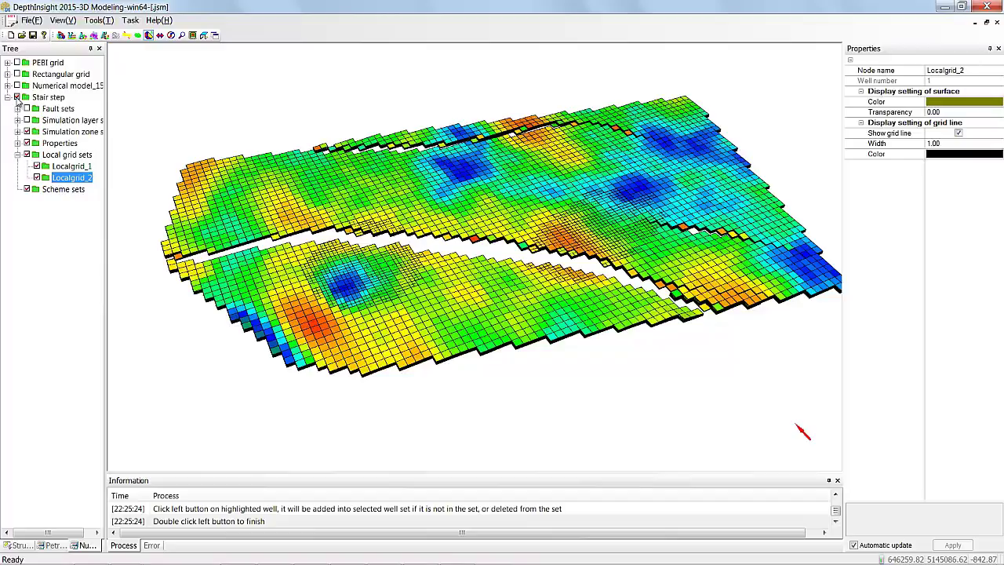
pyautogui.click(17, 97)
pyautogui.click(8, 97)
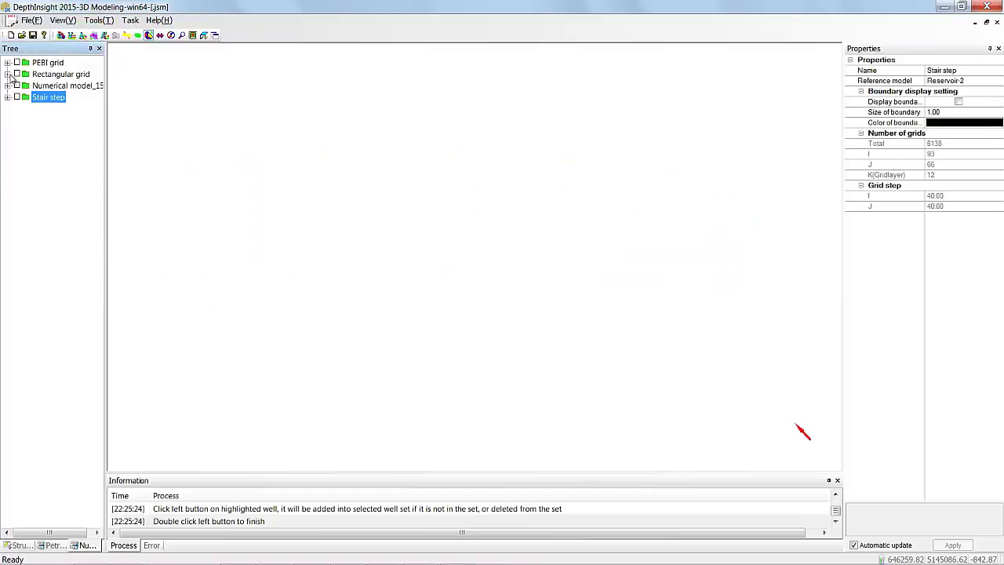
# - Expand the Rectangular grid and zoom and orbit around its faults to a near top-down view
pyautogui.click(8, 74)
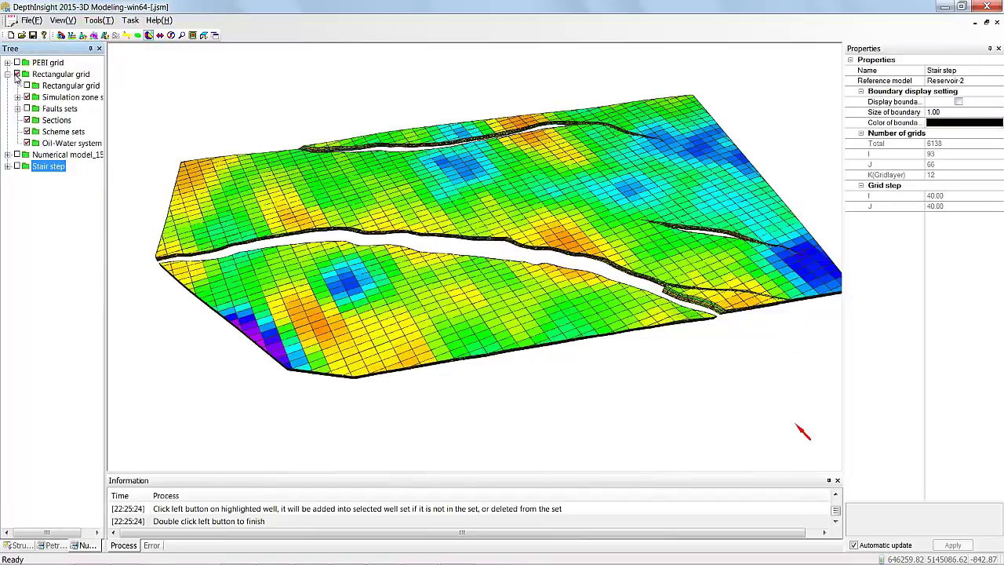
pyautogui.moveTo(479, 234)
pyautogui.mouseDown()
pyautogui.moveTo(463, 224)
pyautogui.moveTo(510, 236)
pyautogui.moveTo(491, 235)
pyautogui.mouseUp()
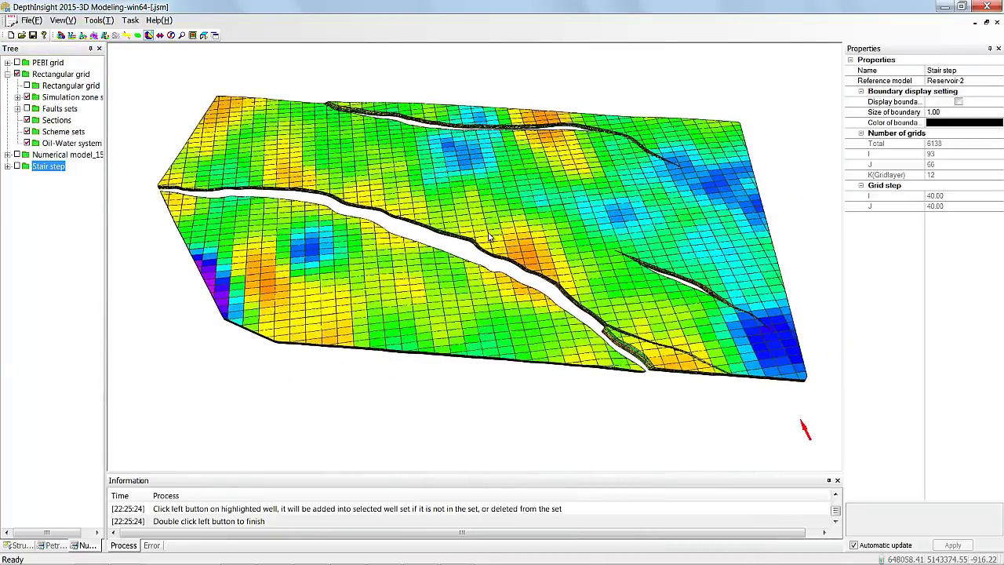
pyautogui.scroll(5, 482, 251)
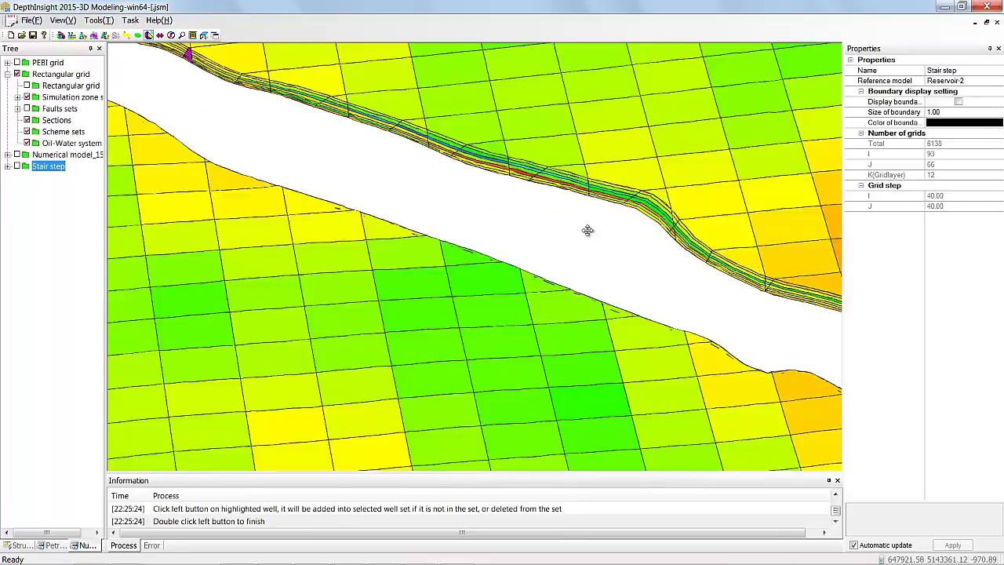
pyautogui.moveTo(528, 254); pyautogui.dragTo(333, 213)
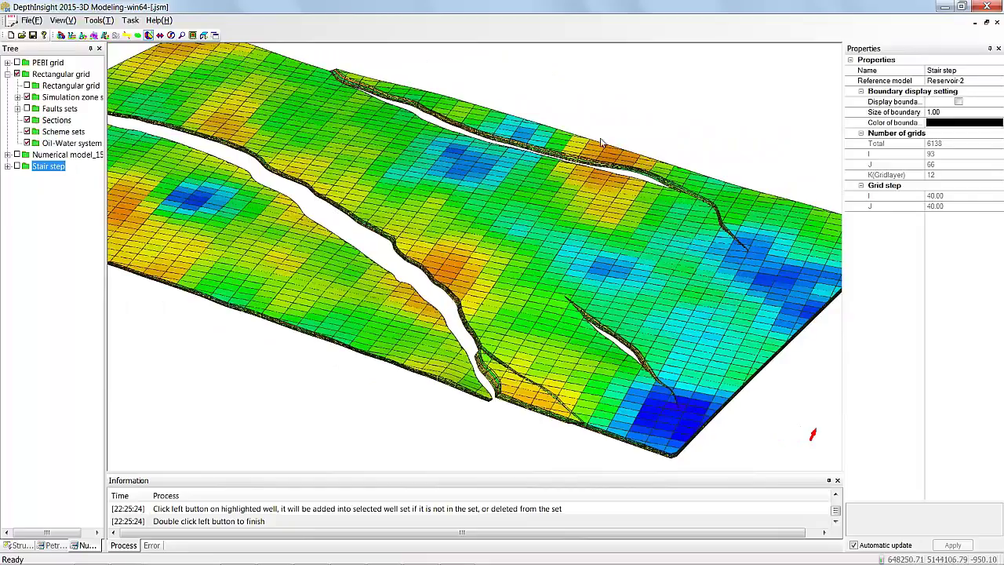
pyautogui.scroll(5, 565, 128)
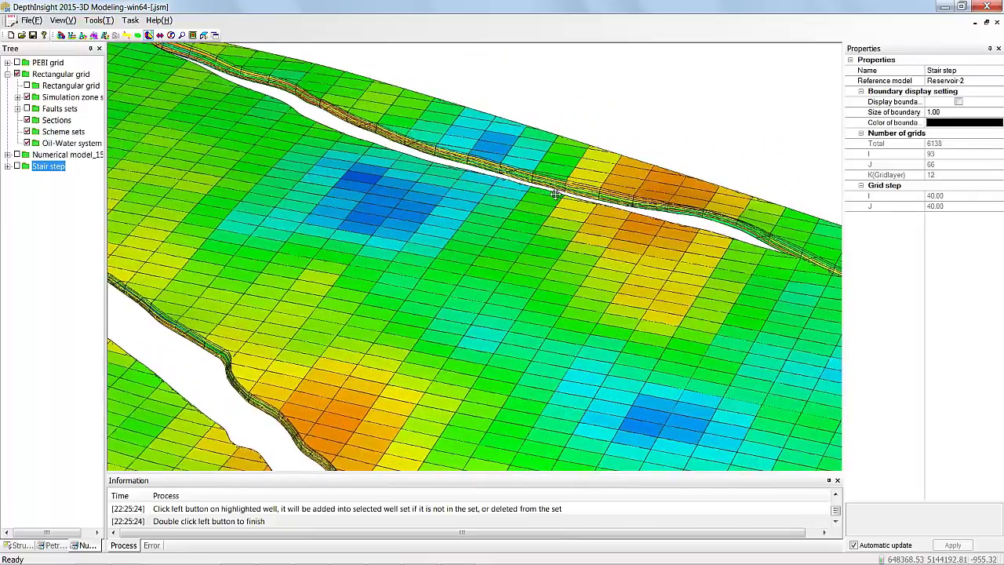
pyautogui.scroll(-4, 533, 189)
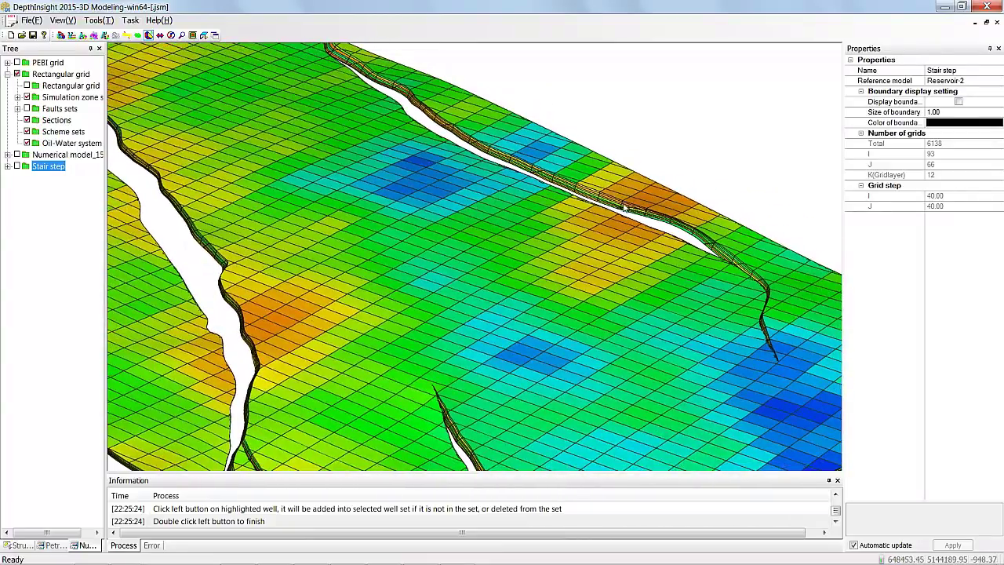
pyautogui.scroll(-1, 524, 205)
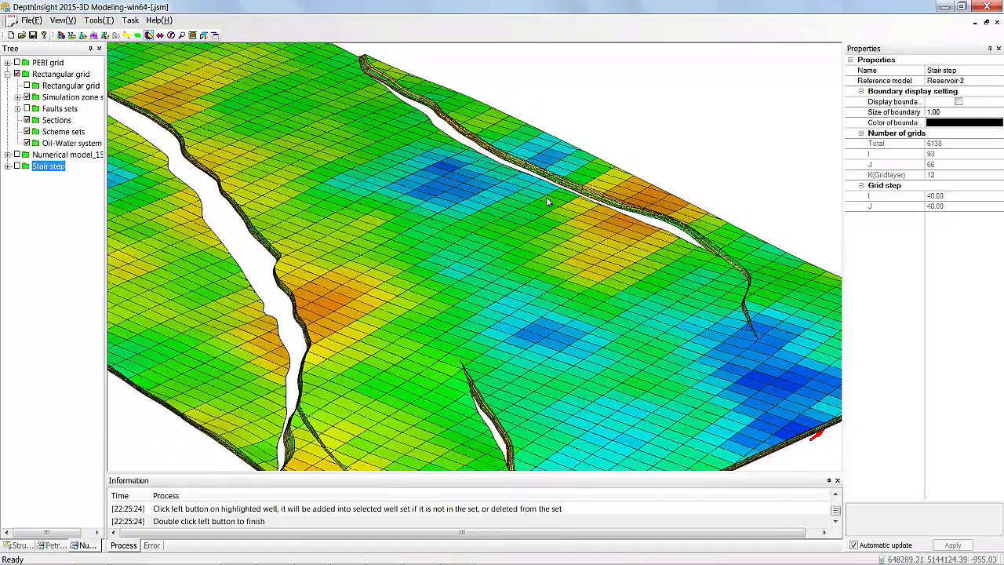
pyautogui.scroll(-4, 484, 218)
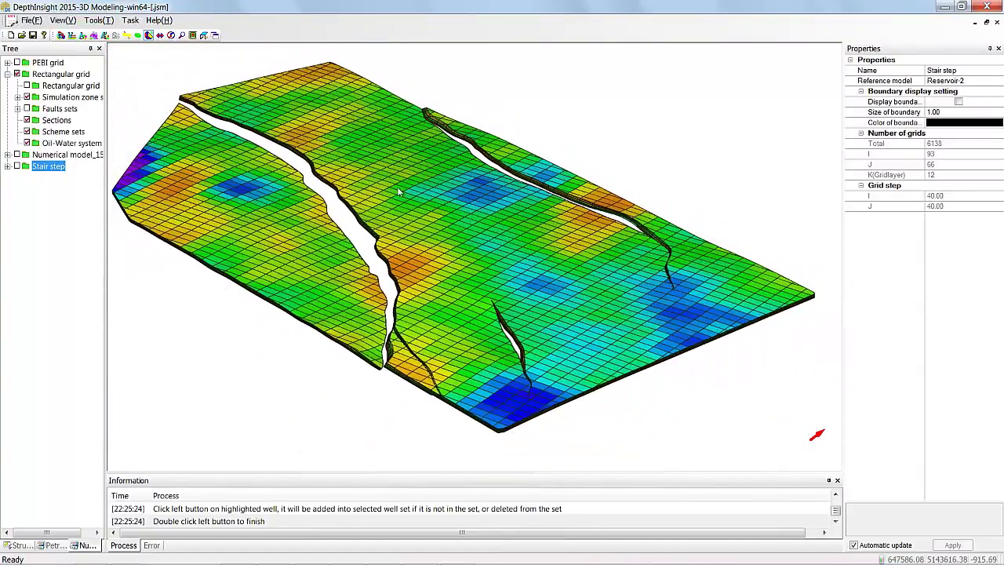
pyautogui.moveTo(567, 209); pyautogui.dragTo(390, 239, button='middle')
pyautogui.scroll(3, 390, 239)
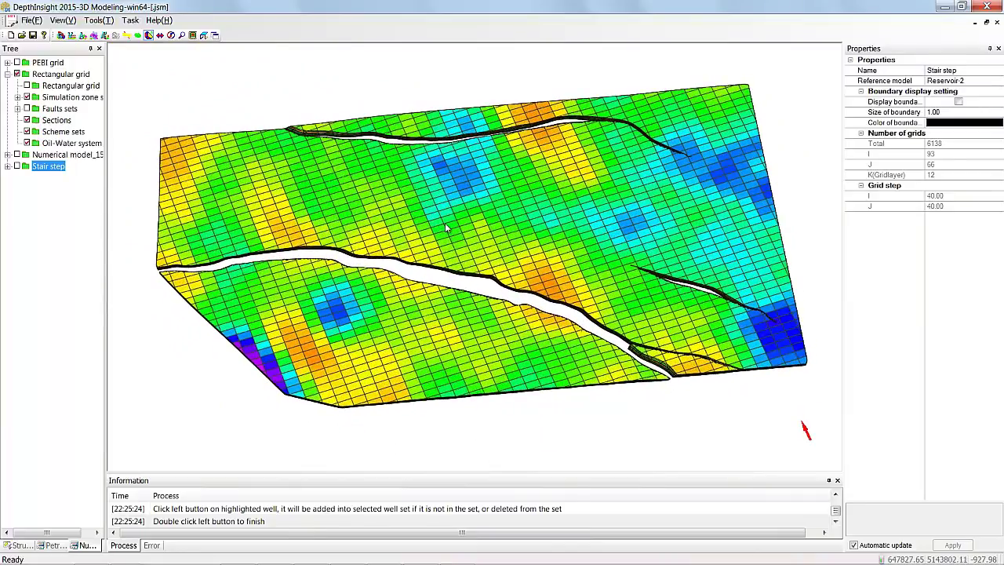
# - Hide and collapse the rectangular grid, then expand the PEBI grid in the tree
pyautogui.click(16, 74)
pyautogui.click(7, 74)
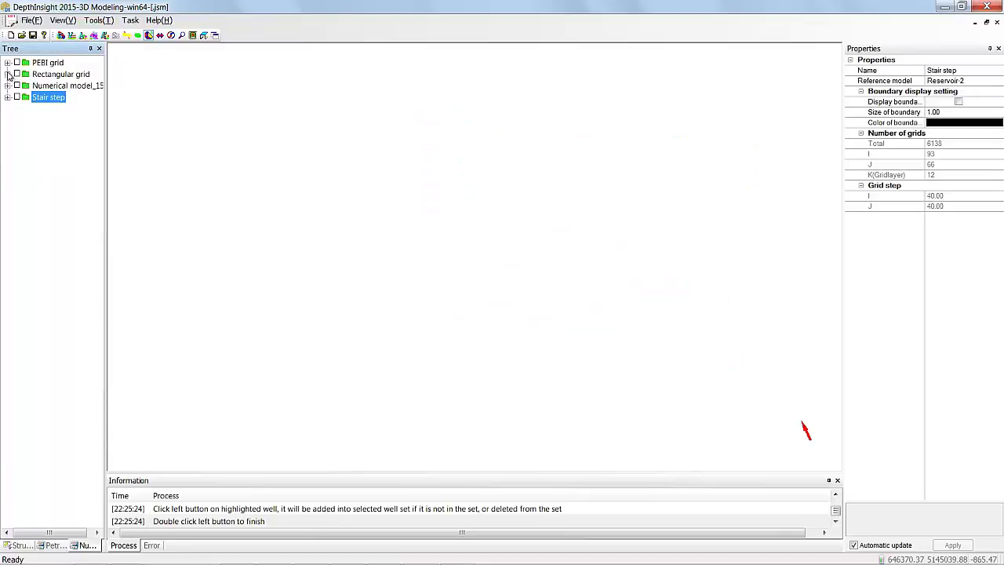
pyautogui.click(7, 63)
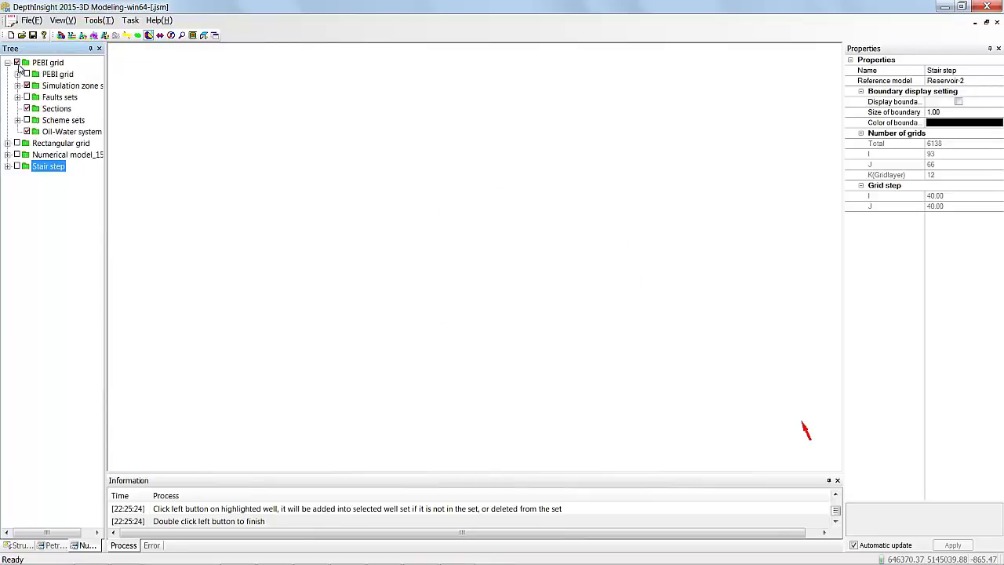
# - Tilt the PEBI grid to an overhead view and widen the tree panel
pyautogui.moveTo(463, 228); pyautogui.dragTo(435, 218)
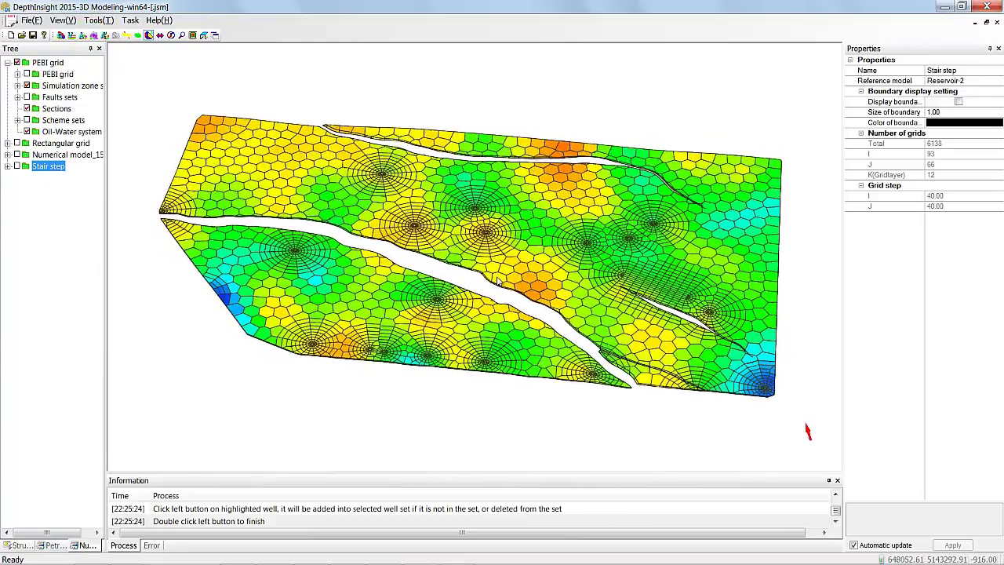
pyautogui.moveTo(497, 281)
pyautogui.mouseDown()
pyautogui.moveTo(473, 288)
pyautogui.moveTo(498, 264)
pyautogui.mouseUp()
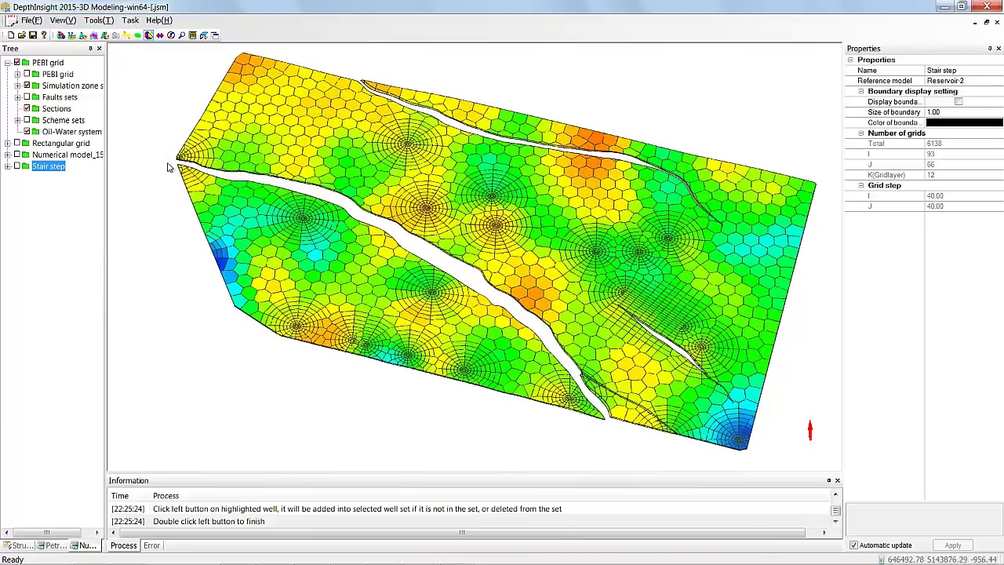
pyautogui.moveTo(109, 120); pyautogui.dragTo(120, 120)
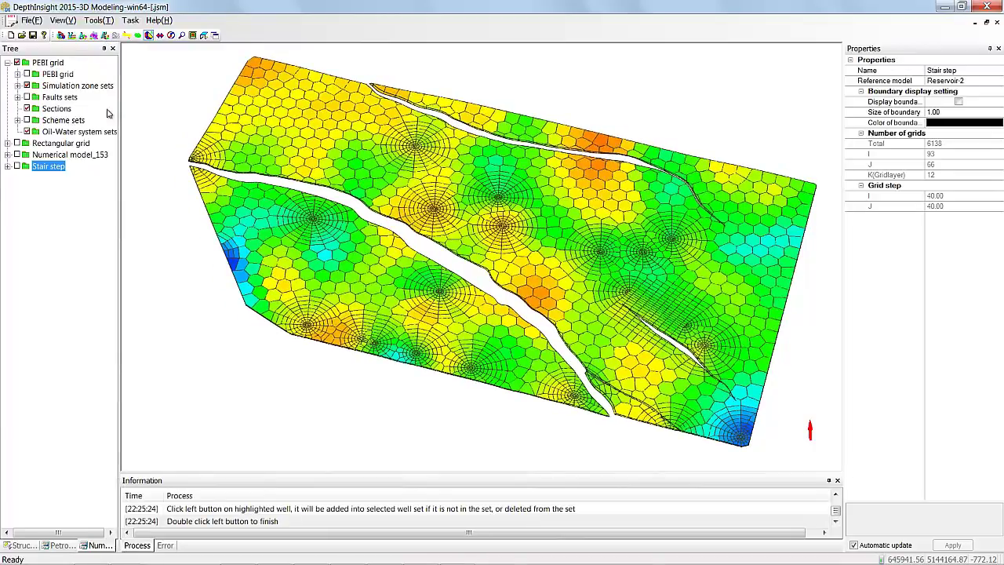
# - Turn on Dynamic Display mode results and colour the PEBI grid by Dynamic Display Property
pyautogui.rightClick(82, 88)
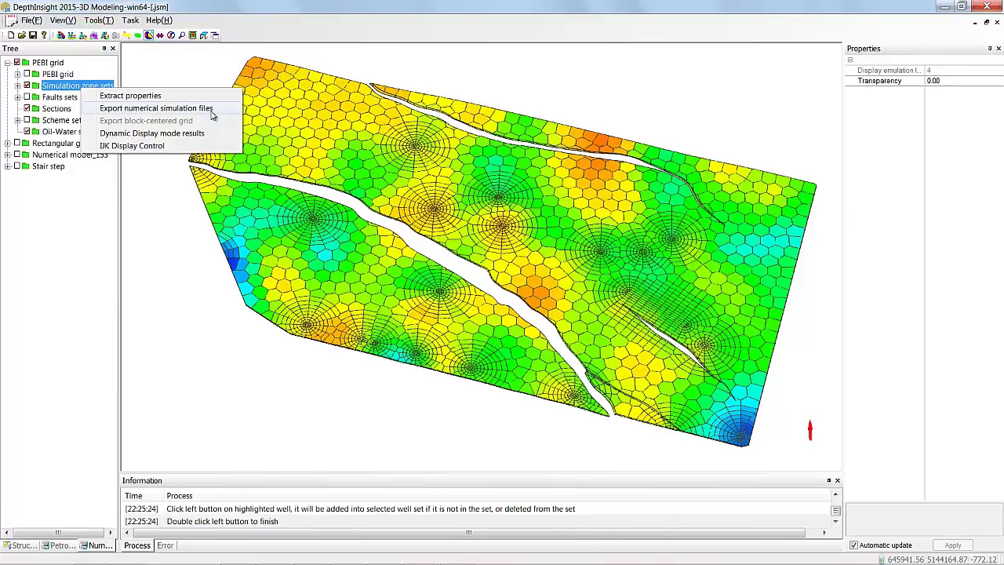
pyautogui.click(214, 134)
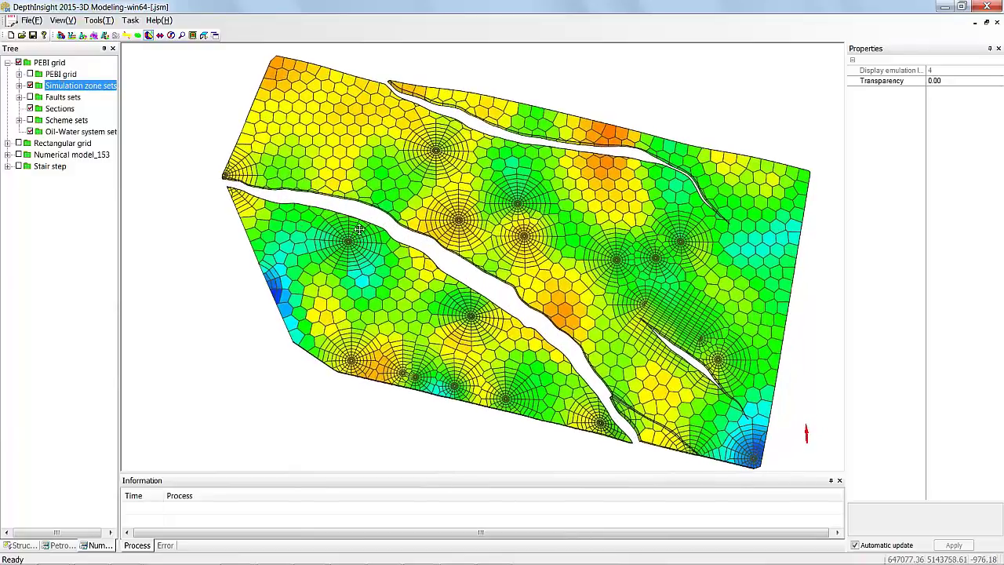
pyautogui.click(49, 64)
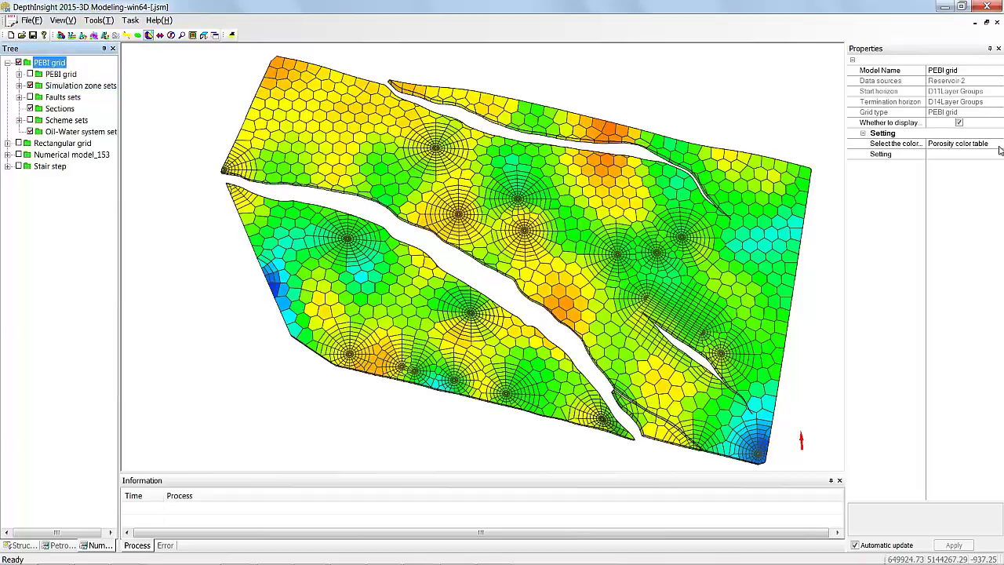
pyautogui.click(999, 150)
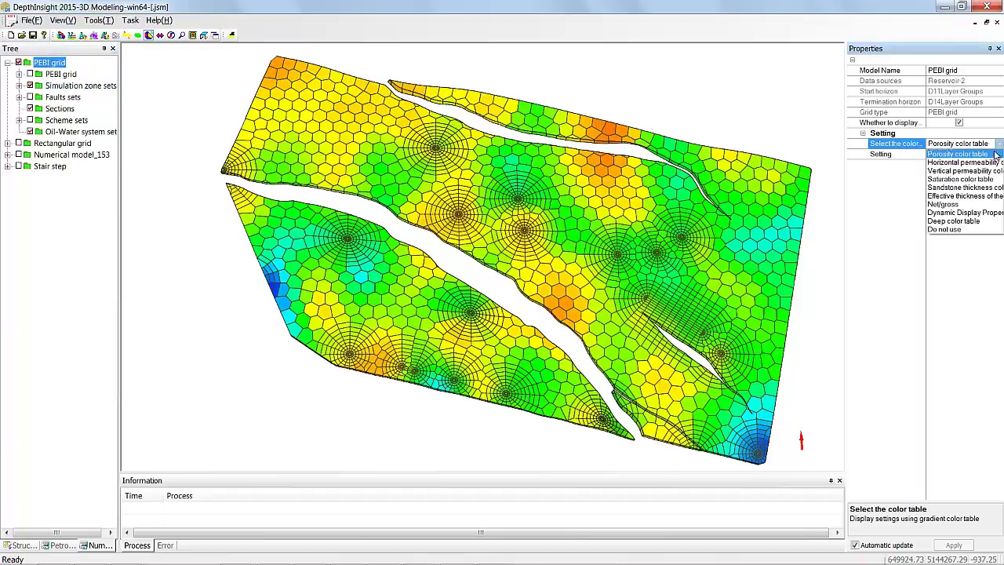
pyautogui.click(971, 218)
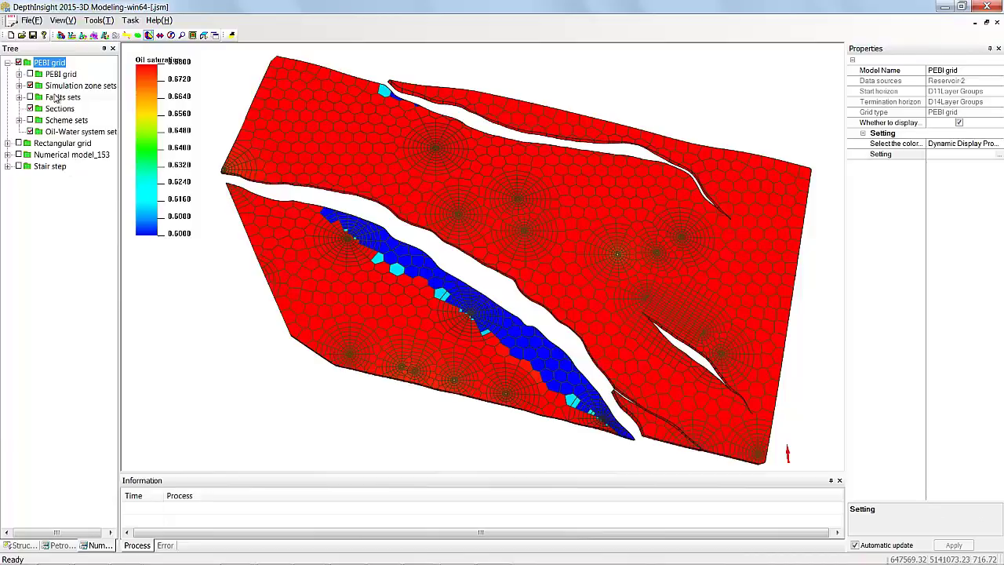
pyautogui.rightClick(75, 87)
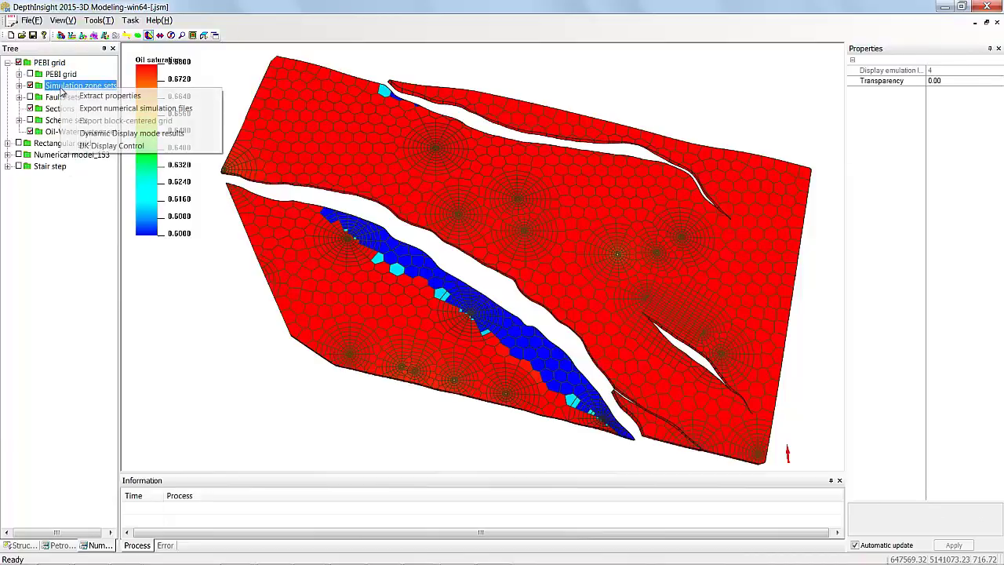
# - Set the simulation results path to D:\20151015video\model
pyautogui.click(106, 130)
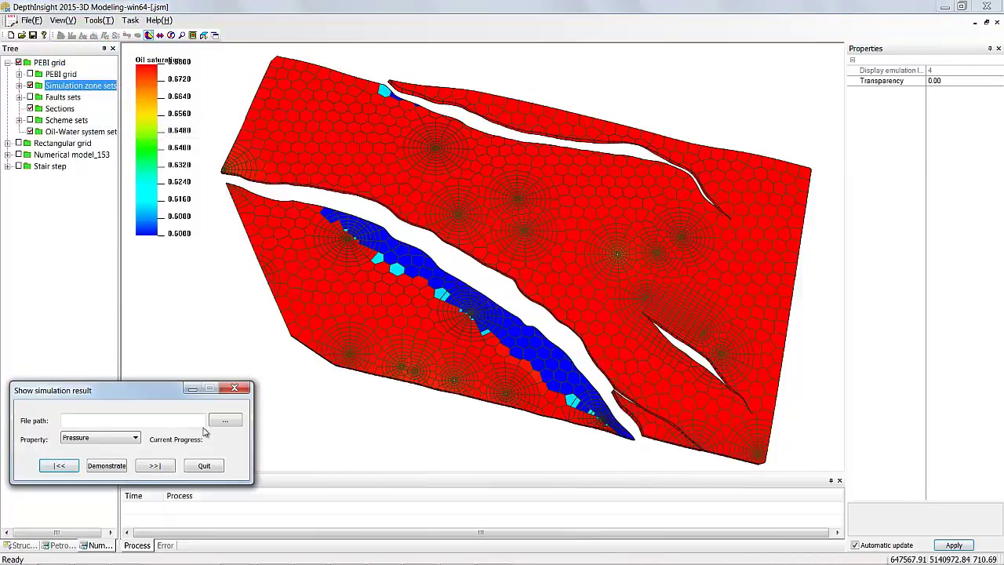
pyautogui.click(225, 423)
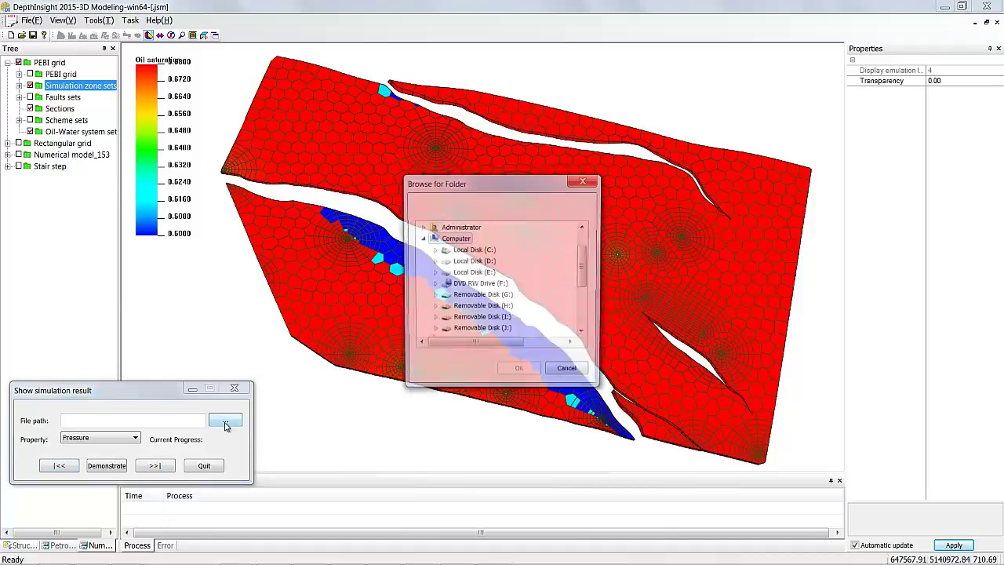
pyautogui.click(439, 269)
pyautogui.click(445, 238)
pyautogui.click(475, 261)
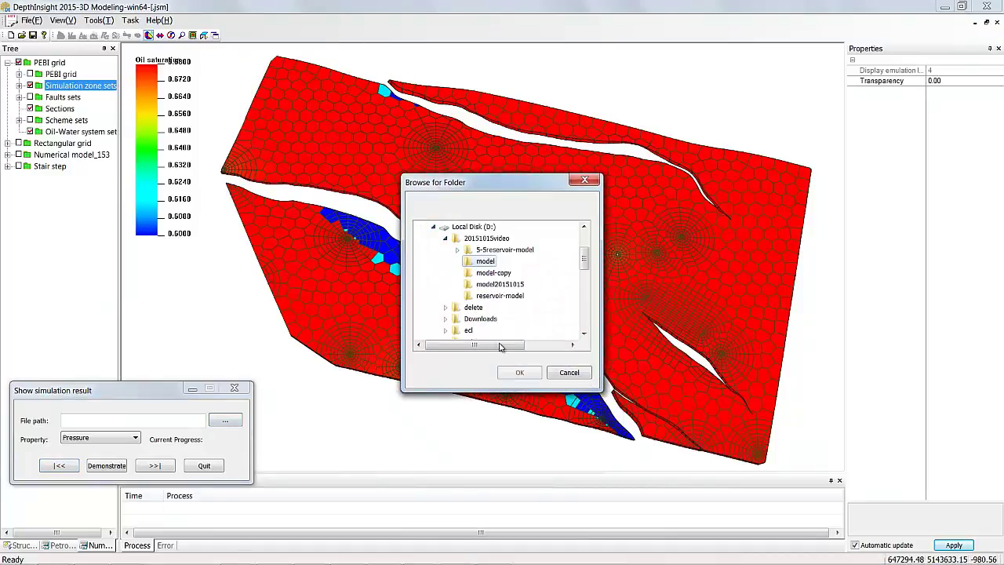
pyautogui.click(519, 373)
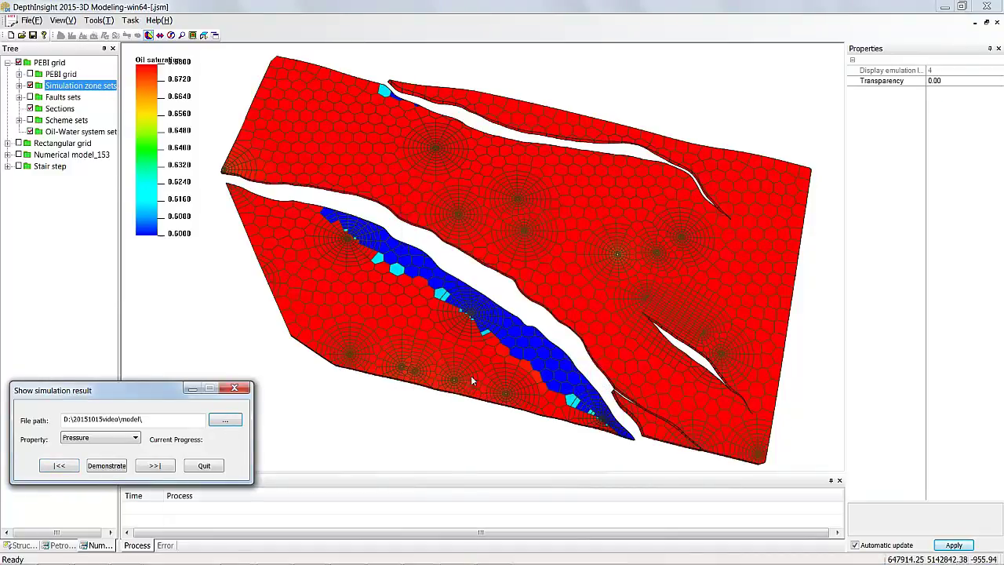
# - Choose Oil saturation as the property and run the Demonstrate animation
pyautogui.click(135, 438)
pyautogui.click(123, 457)
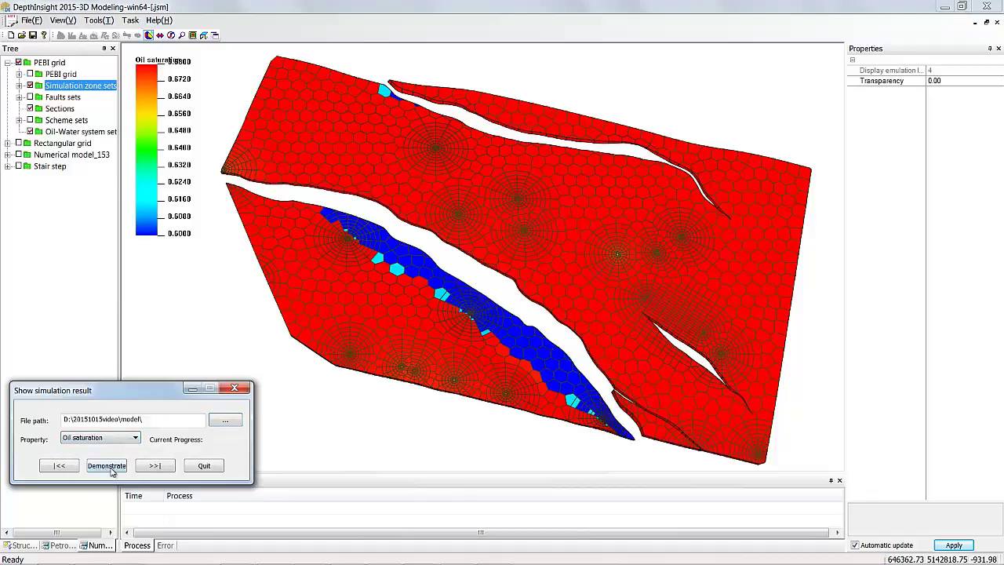
pyautogui.click(107, 466)
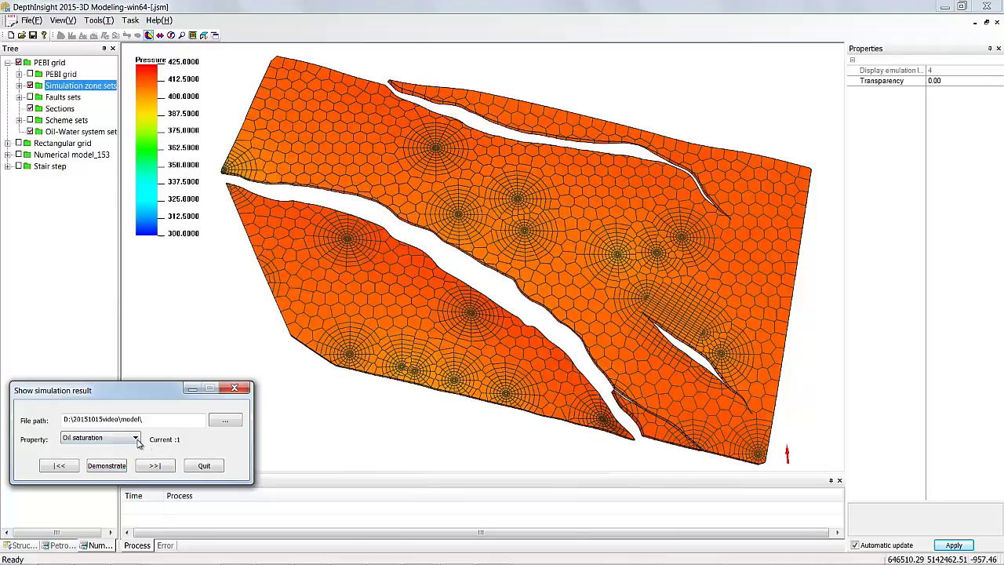
# - Switch the result property to Pressure and start its Demonstrate animation
pyautogui.click(137, 443)
pyautogui.click(135, 454)
pyautogui.click(120, 468)
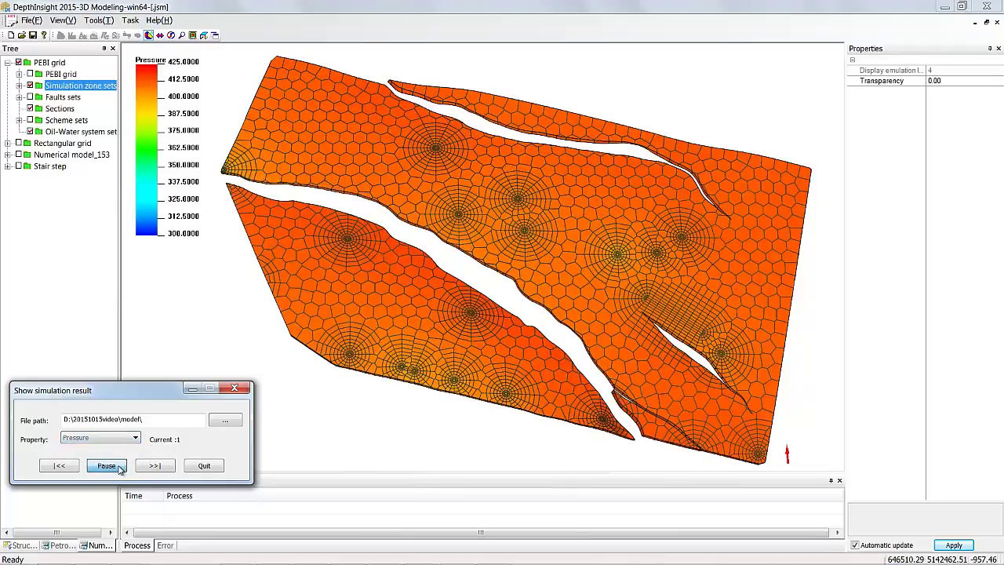